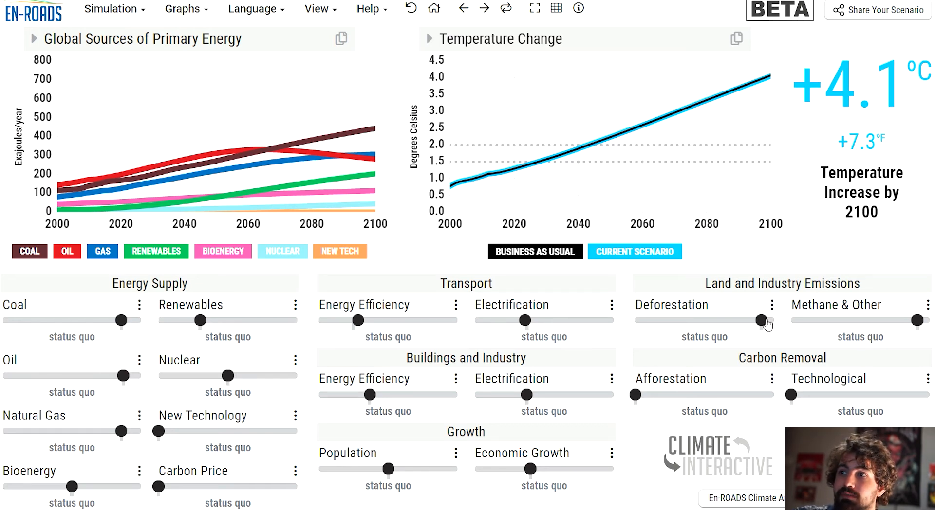
- Test Deforestation at moderately reduced and highly reduced, and return it to status quo
{"action": "left_click_drag", "start_coordinate": [761, 320], "coordinate": [722, 352]}
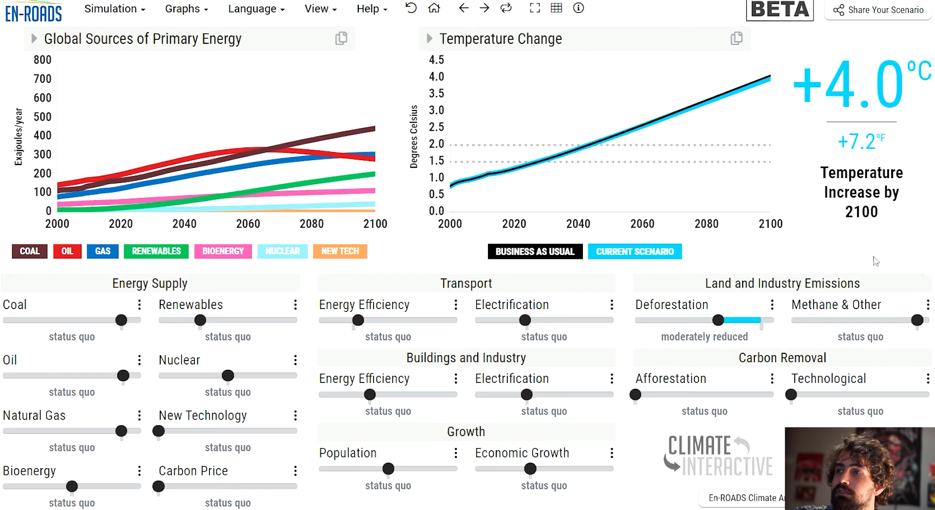
{"action": "left_click_drag", "start_coordinate": [719, 320], "coordinate": [628, 373]}
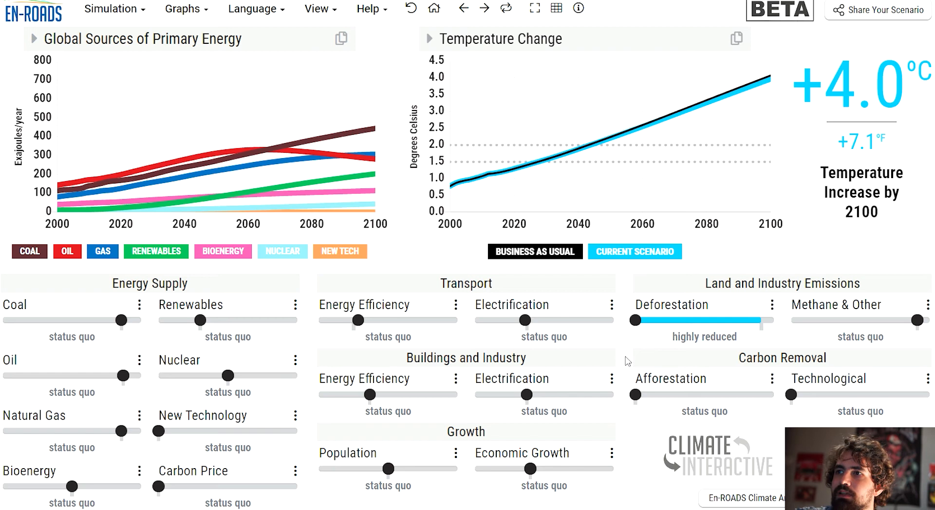
{"action": "left_click_drag", "start_coordinate": [626, 338], "coordinate": [762, 325]}
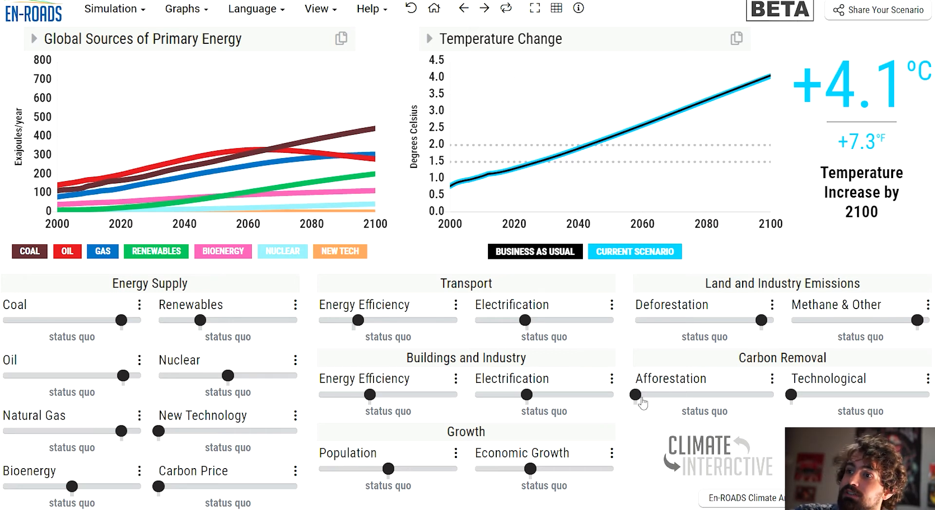
- Test Technological carbon removal at high growth and medium growth, and return it to status quo, leaving Afforestation at status quo
{"action": "left_click_drag", "start_coordinate": [636, 394], "coordinate": [602, 400]}
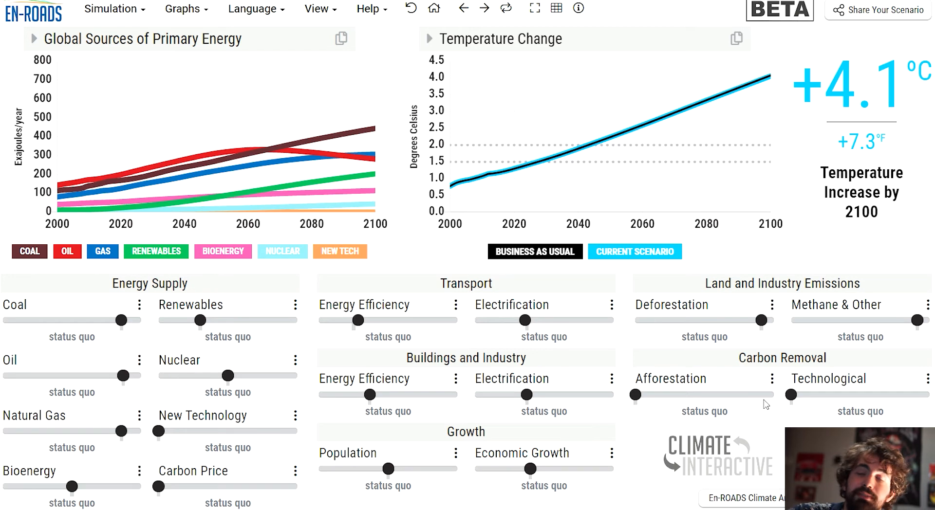
{"action": "left_click_drag", "start_coordinate": [792, 395], "coordinate": [928, 414]}
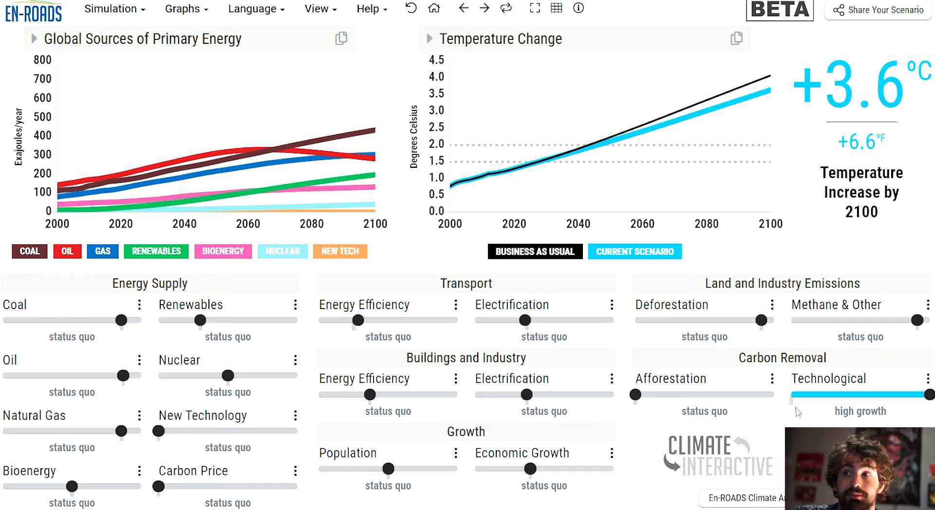
{"action": "mouse_move", "coordinate": [635, 396]}
{"action": "left_mouse_down"}
{"action": "mouse_move", "coordinate": [798, 403]}
{"action": "mouse_move", "coordinate": [635, 395]}
{"action": "left_mouse_up"}
{"action": "left_click_drag", "start_coordinate": [928, 396], "coordinate": [883, 400]}
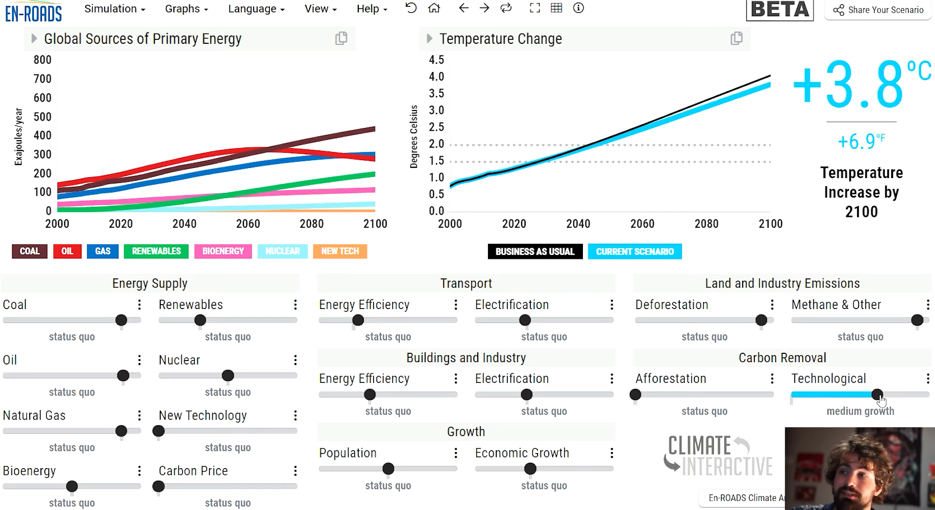
{"action": "left_click_drag", "start_coordinate": [880, 399], "coordinate": [791, 397]}
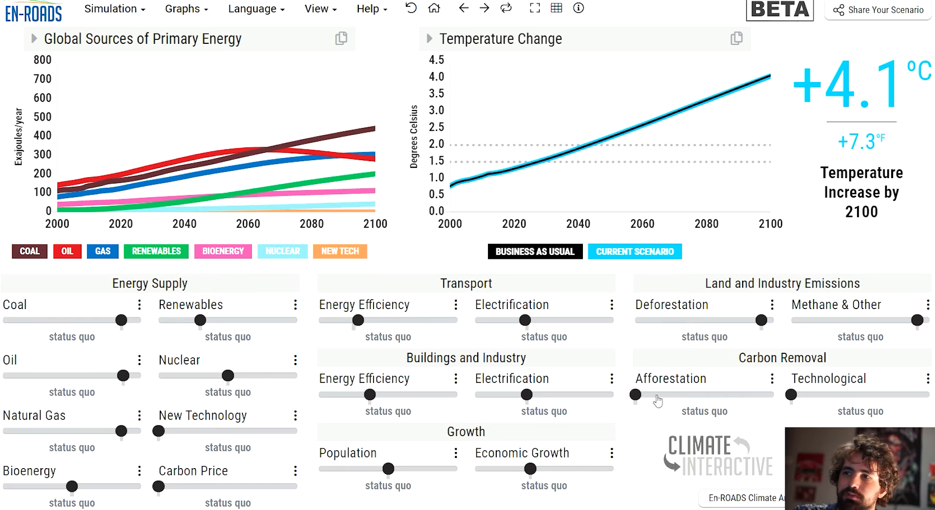
- Test Afforestation at high growth combined with highly reduced Deforestation, and return both to status quo
{"action": "left_click_drag", "start_coordinate": [690, 396], "coordinate": [780, 396]}
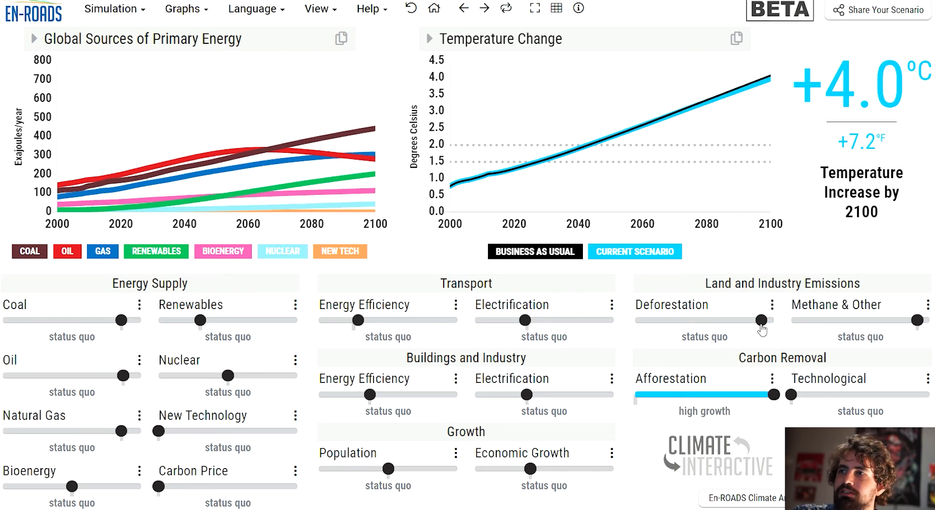
{"action": "left_click_drag", "start_coordinate": [762, 322], "coordinate": [610, 331]}
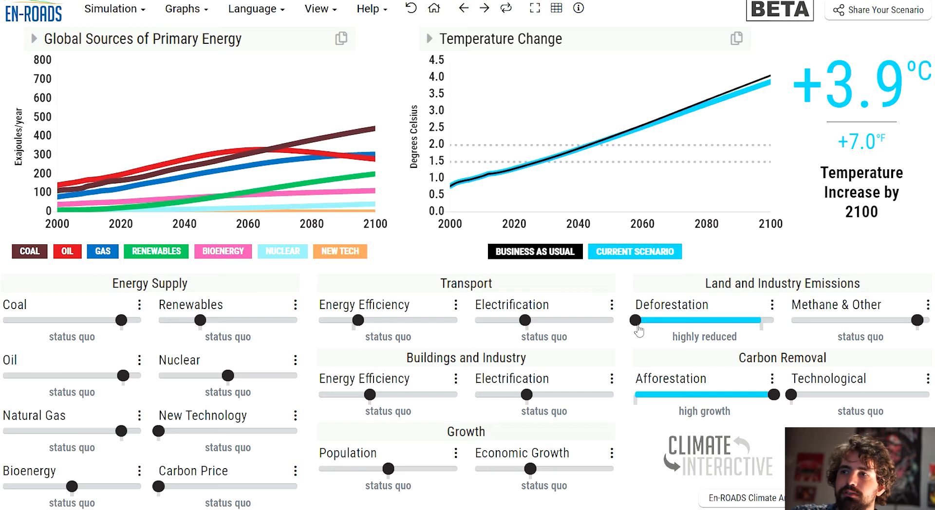
{"action": "left_click", "coordinate": [740, 322]}
{"action": "left_click", "coordinate": [753, 326]}
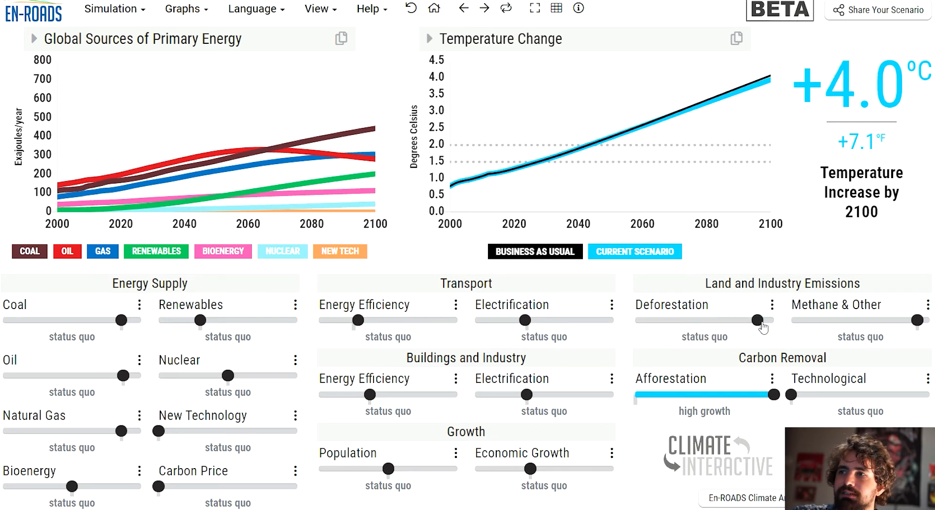
{"action": "left_click_drag", "start_coordinate": [777, 392], "coordinate": [607, 392]}
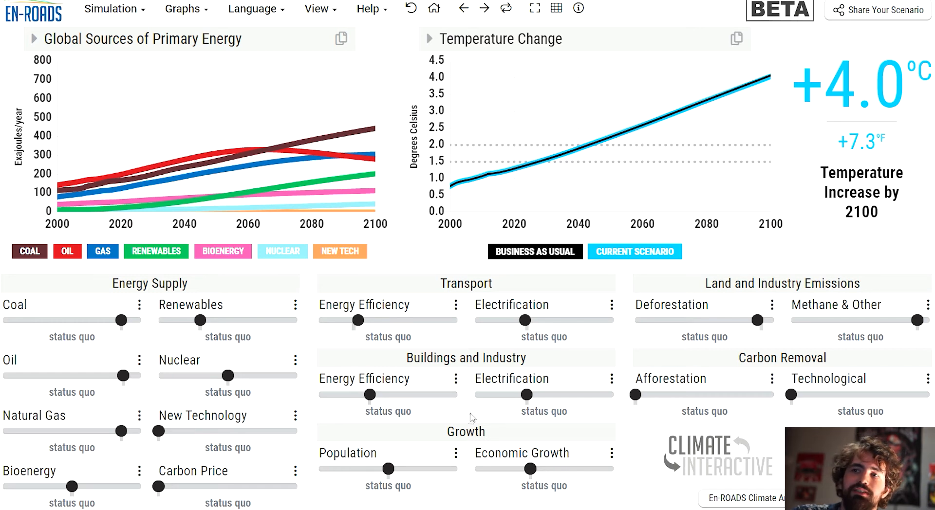
- Test Population at low growth and lowest growth, and return it to status quo, with Deforestation reset to its exact baseline
{"action": "left_click_drag", "start_coordinate": [388, 469], "coordinate": [360, 469]}
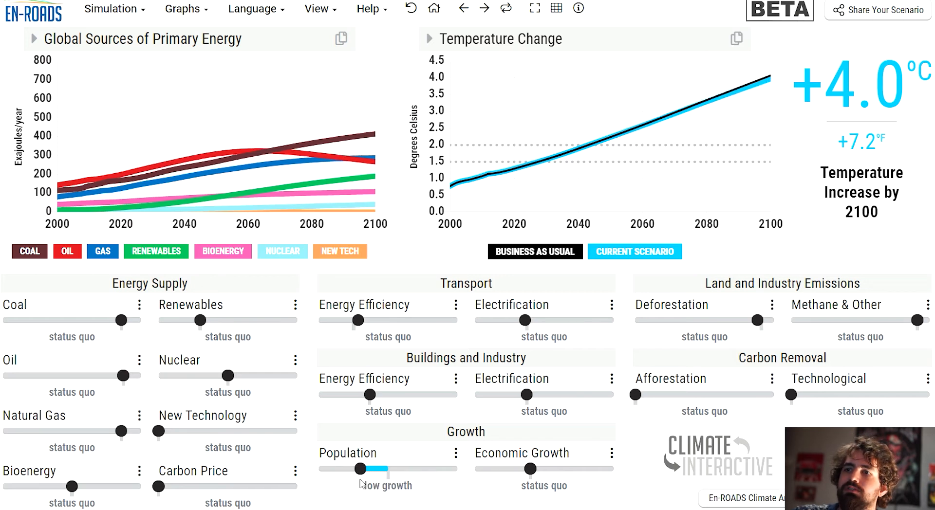
{"action": "left_click", "coordinate": [388, 470]}
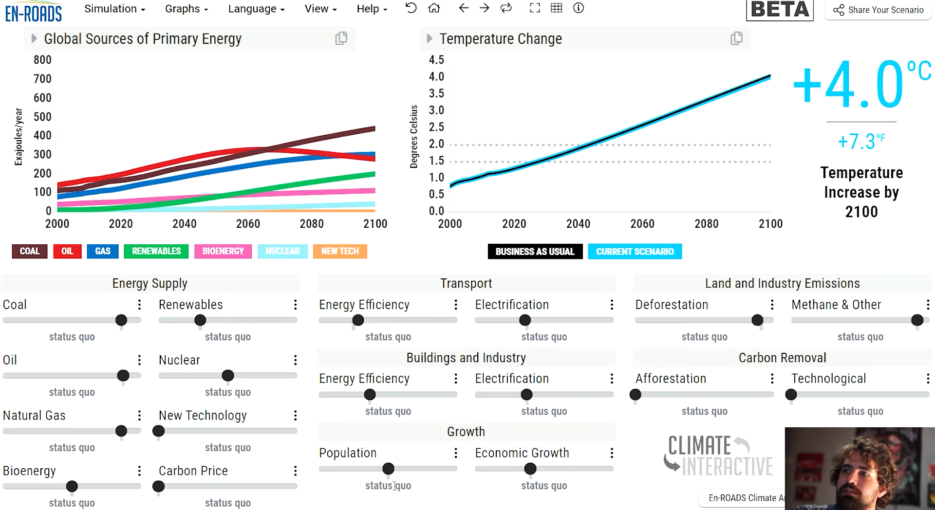
{"action": "left_click", "coordinate": [763, 323]}
{"action": "left_click_drag", "start_coordinate": [394, 470], "coordinate": [370, 472]}
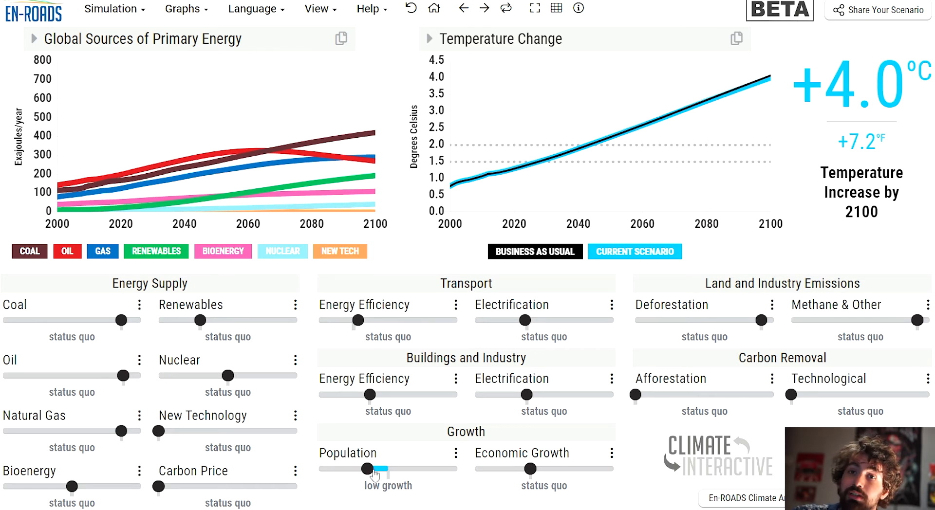
{"action": "left_click_drag", "start_coordinate": [372, 470], "coordinate": [307, 484]}
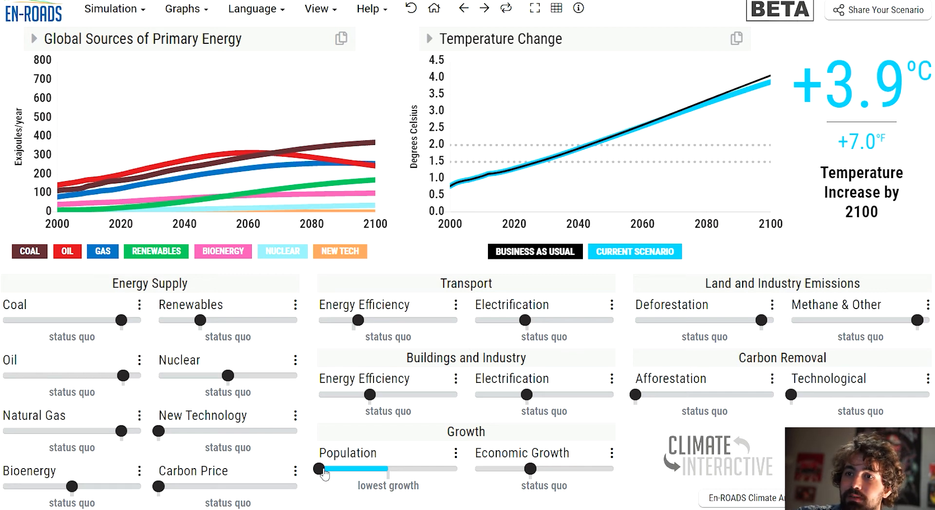
{"action": "left_click", "coordinate": [388, 475]}
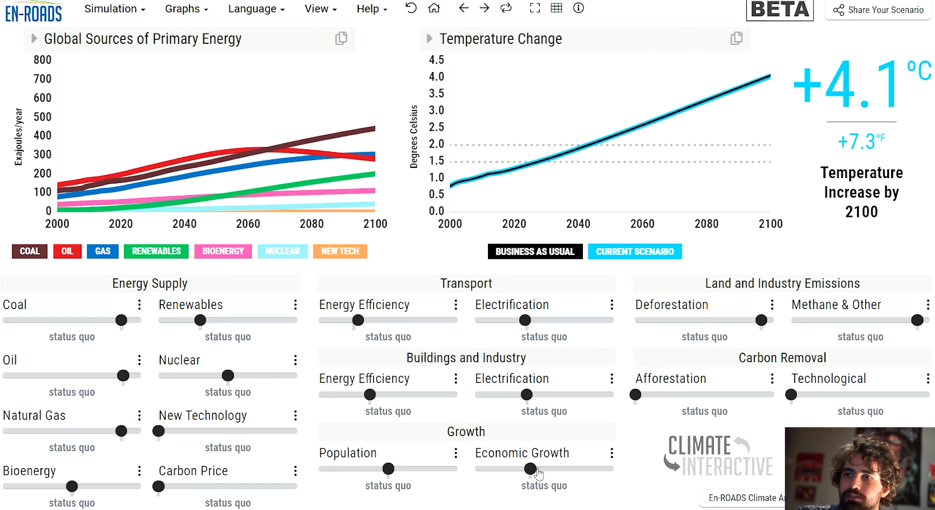
- Test Economic Growth at its minimum low growth setting, and return it to status quo
{"action": "left_click_drag", "start_coordinate": [538, 473], "coordinate": [457, 483]}
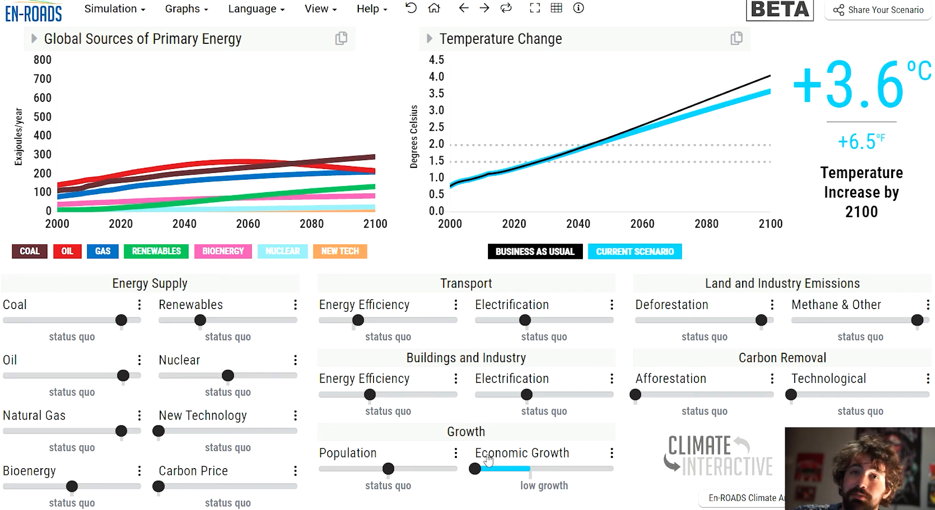
{"action": "left_click_drag", "start_coordinate": [476, 469], "coordinate": [440, 475]}
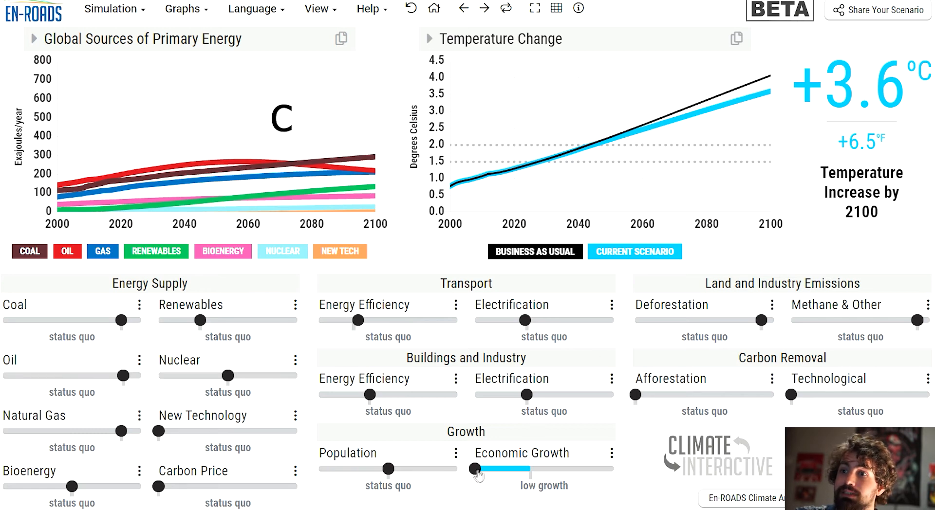
{"action": "left_click_drag", "start_coordinate": [492, 480], "coordinate": [431, 475]}
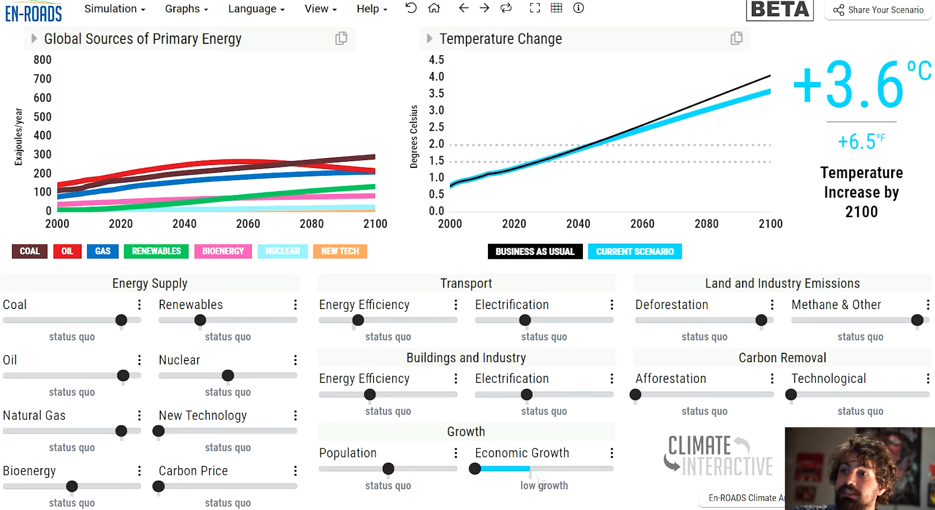
{"action": "mouse_move", "coordinate": [482, 471]}
{"action": "left_mouse_down"}
{"action": "mouse_move", "coordinate": [527, 472]}
{"action": "mouse_move", "coordinate": [468, 476]}
{"action": "left_mouse_up"}
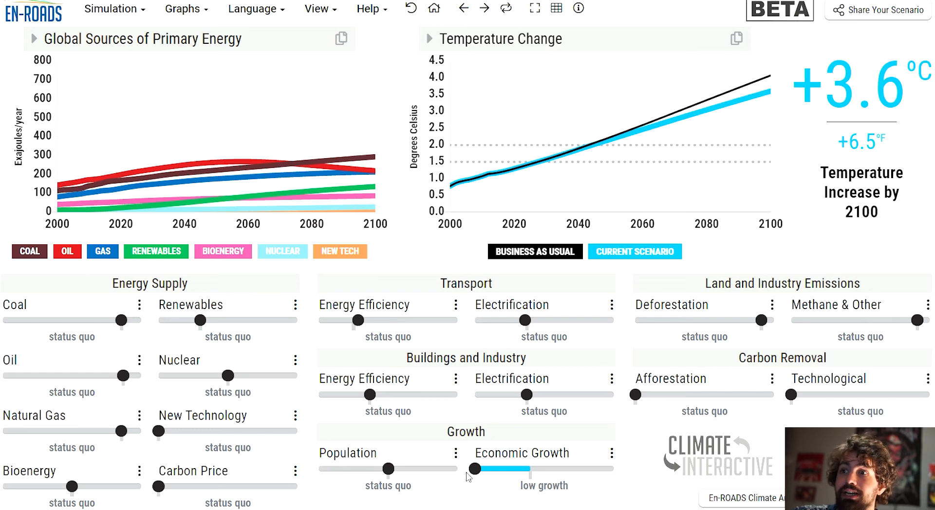
{"action": "left_click_drag", "start_coordinate": [475, 470], "coordinate": [526, 477]}
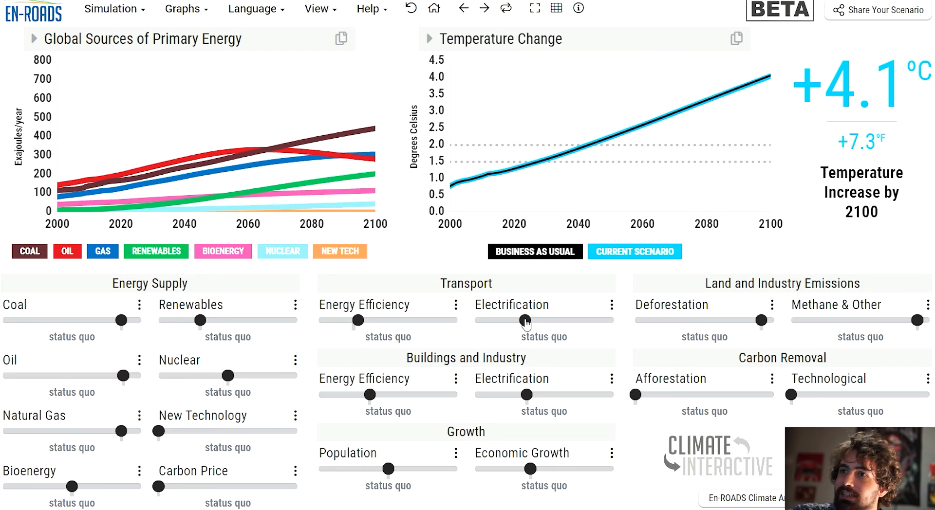
- Set Transport Electrification to its maximum, highly incentivized, and examine the effect on the primary energy sources graph
{"action": "left_click_drag", "start_coordinate": [525, 320], "coordinate": [609, 322]}
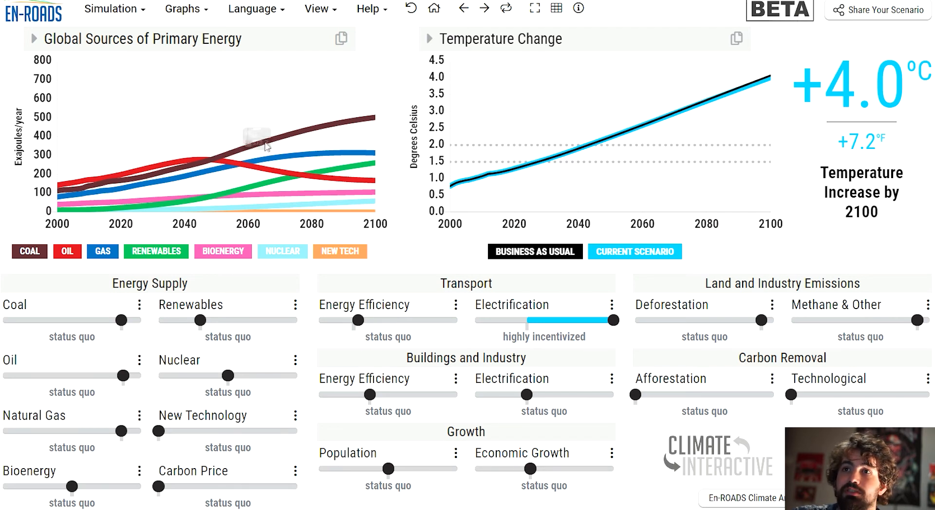
{"action": "left_click_drag", "start_coordinate": [611, 322], "coordinate": [663, 324]}
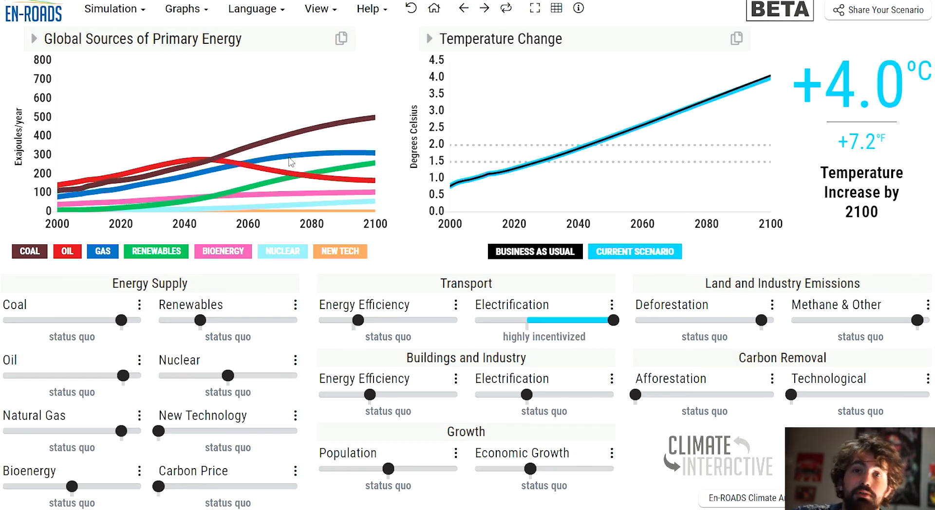
{"action": "mouse_move", "coordinate": [291, 162]}
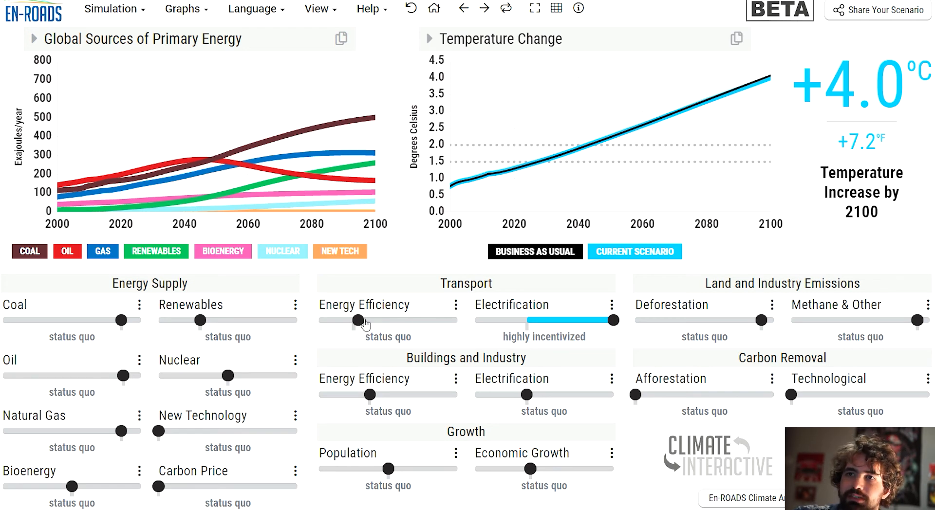
- Try different Transport Energy Efficiency levels and settle on a highly increased setting somewhat below the maximum
{"action": "left_click_drag", "start_coordinate": [365, 322], "coordinate": [460, 362]}
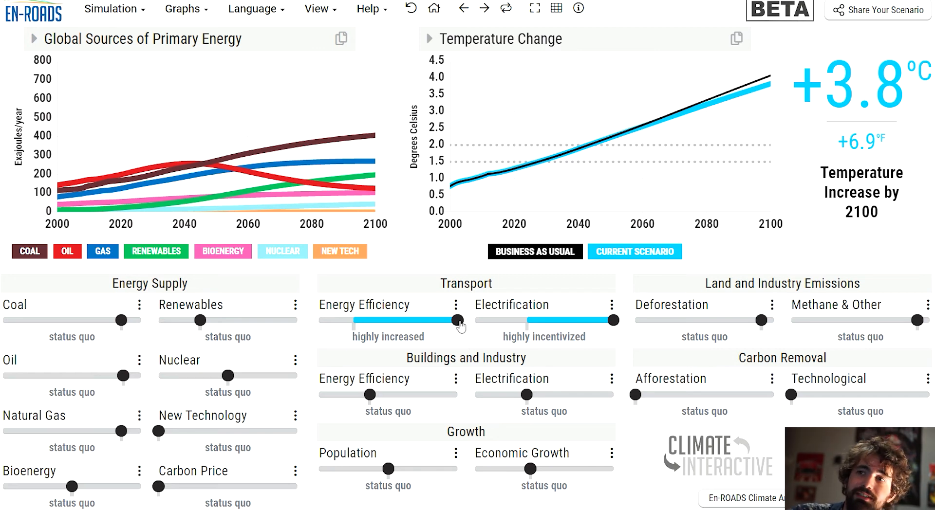
{"action": "left_click_drag", "start_coordinate": [427, 332], "coordinate": [374, 332]}
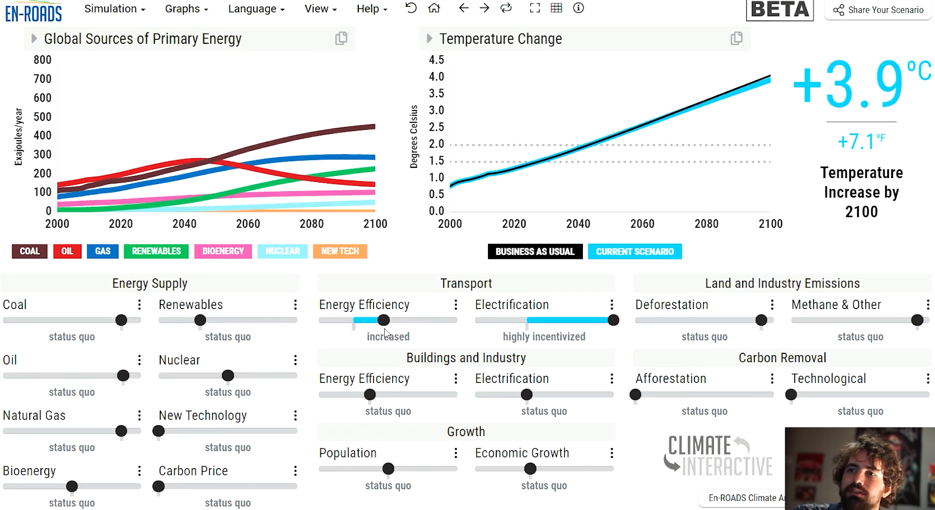
{"action": "left_click_drag", "start_coordinate": [387, 333], "coordinate": [397, 333]}
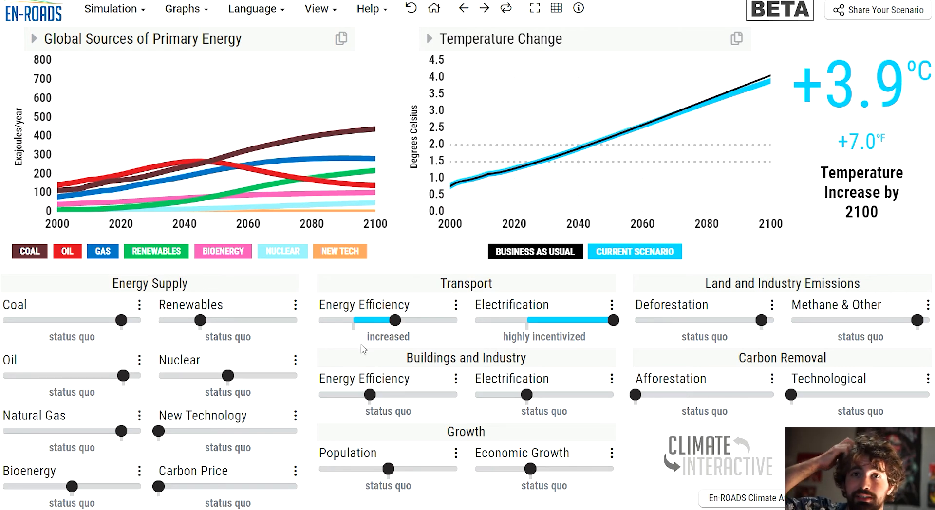
{"action": "left_click_drag", "start_coordinate": [395, 321], "coordinate": [423, 327]}
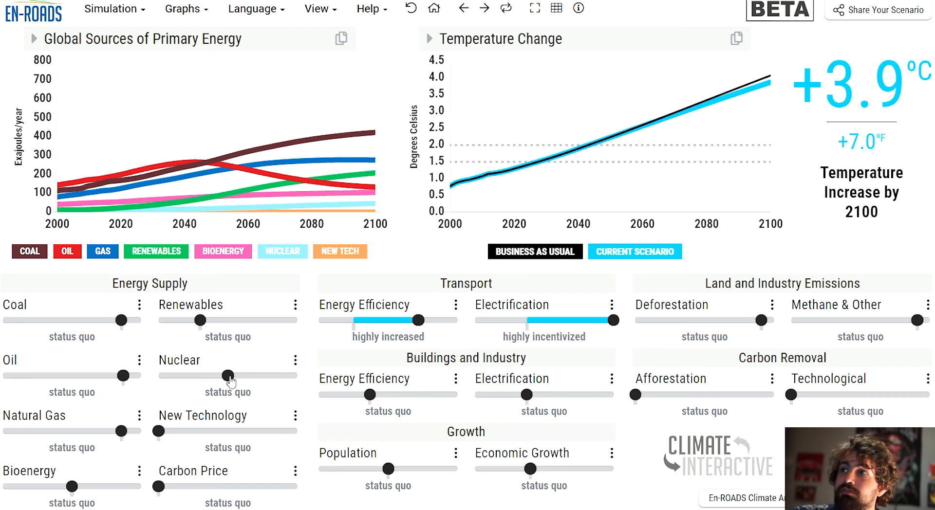
- Test Nuclear and Renewables at their maximum highly subsidized settings, and return both to status quo
{"action": "left_click_drag", "start_coordinate": [229, 379], "coordinate": [297, 376]}
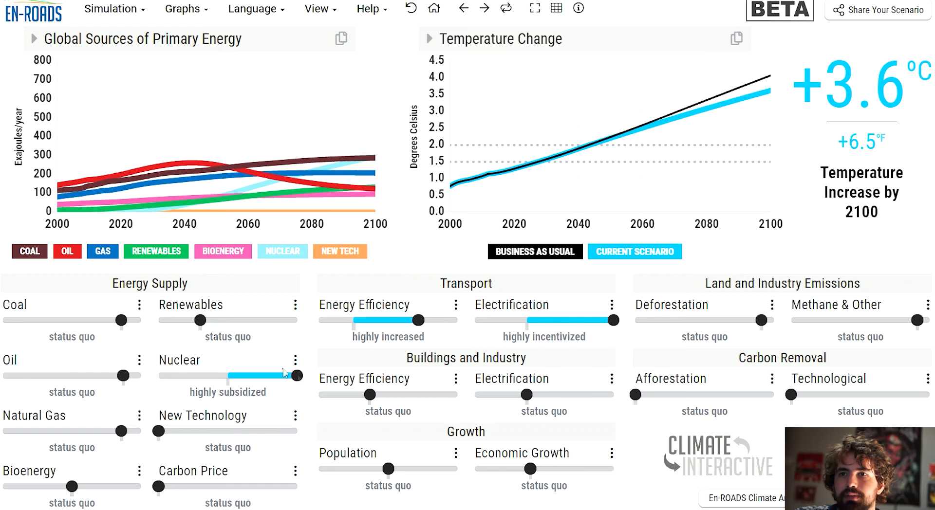
{"action": "left_click_drag", "start_coordinate": [200, 321], "coordinate": [297, 321]}
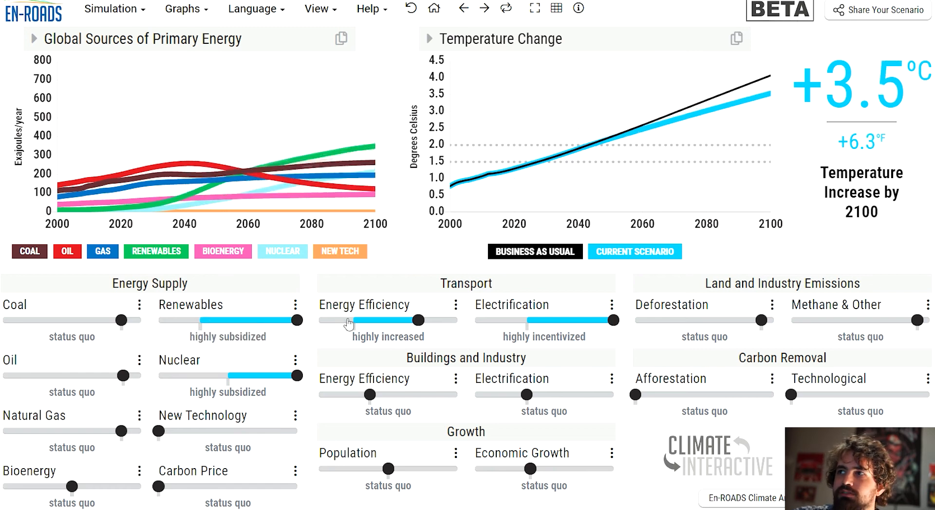
{"action": "mouse_move", "coordinate": [297, 377]}
{"action": "left_mouse_down"}
{"action": "mouse_move", "coordinate": [228, 377]}
{"action": "mouse_move", "coordinate": [298, 379]}
{"action": "left_mouse_up"}
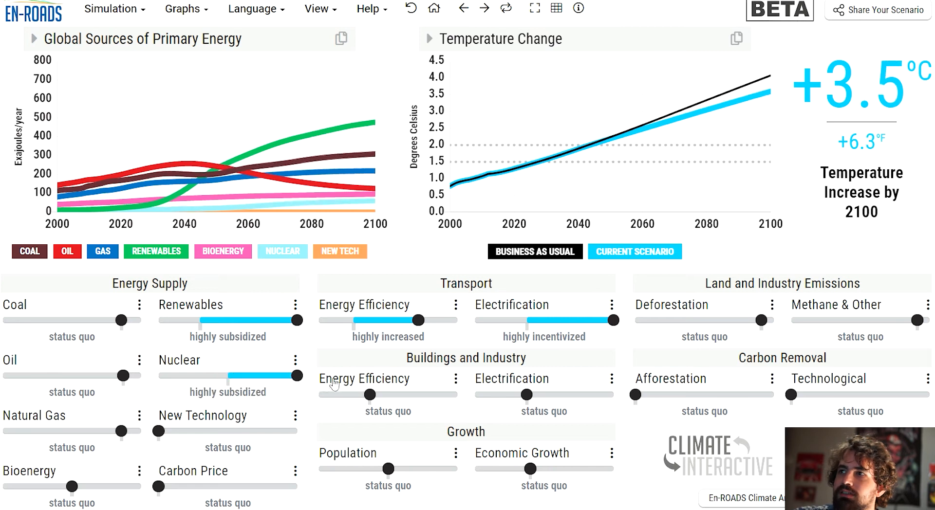
{"action": "left_click_drag", "start_coordinate": [298, 321], "coordinate": [201, 331]}
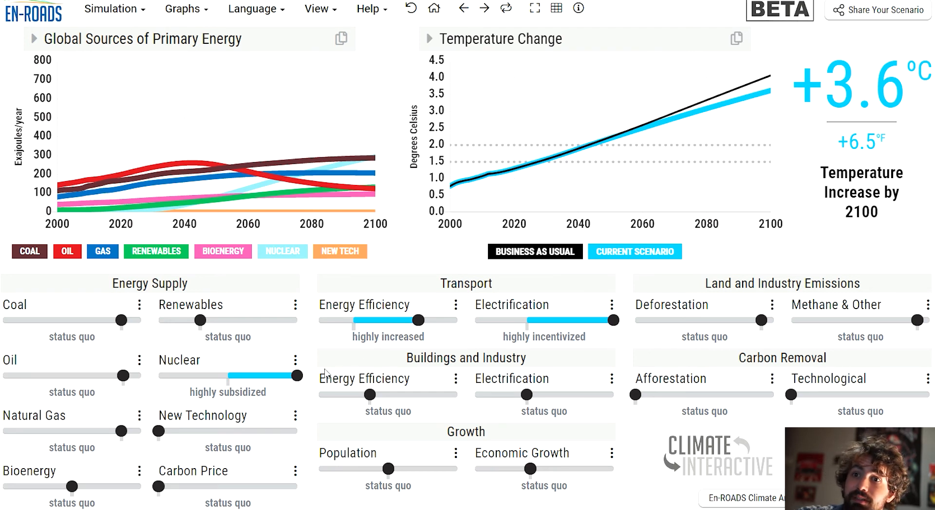
{"action": "left_click_drag", "start_coordinate": [297, 379], "coordinate": [229, 378]}
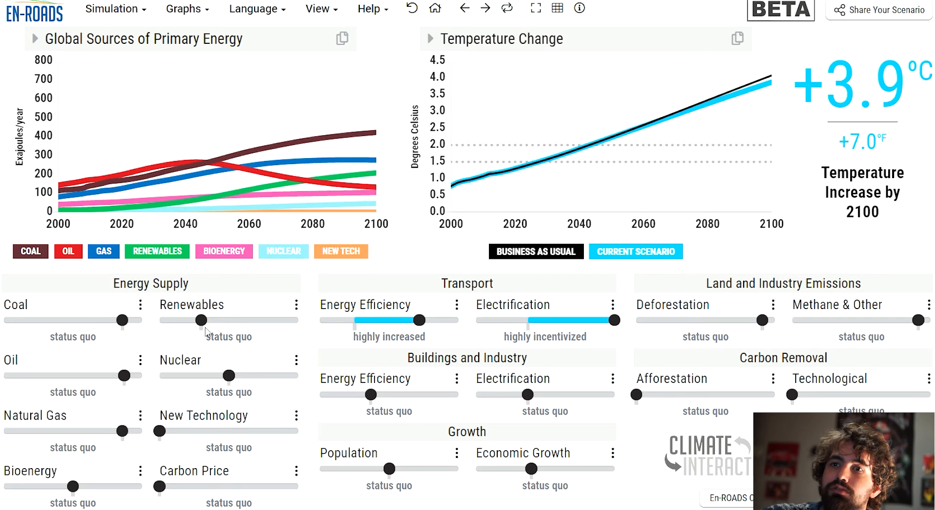
- Set Renewables to highly subsidized, below the maximum, and Nuclear to subsidized
{"action": "left_click_drag", "start_coordinate": [202, 322], "coordinate": [256, 321]}
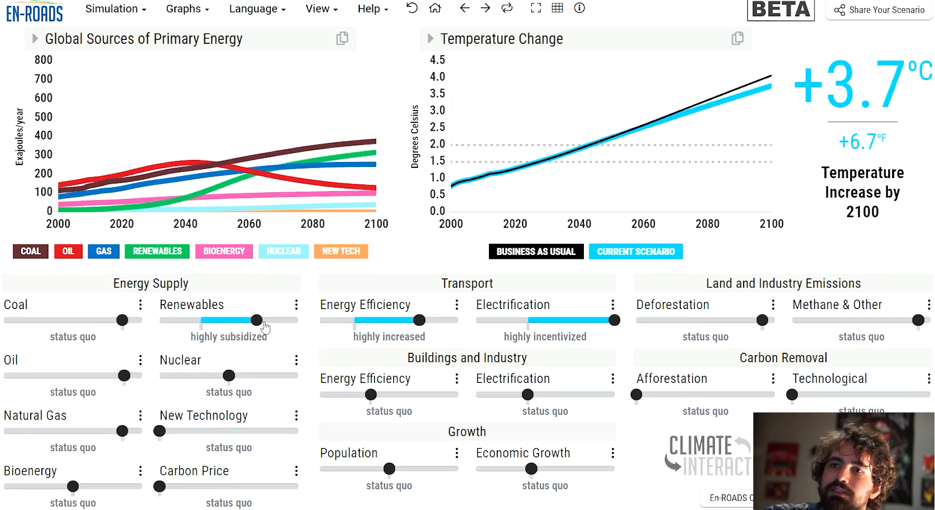
{"action": "left_click_drag", "start_coordinate": [234, 377], "coordinate": [269, 377]}
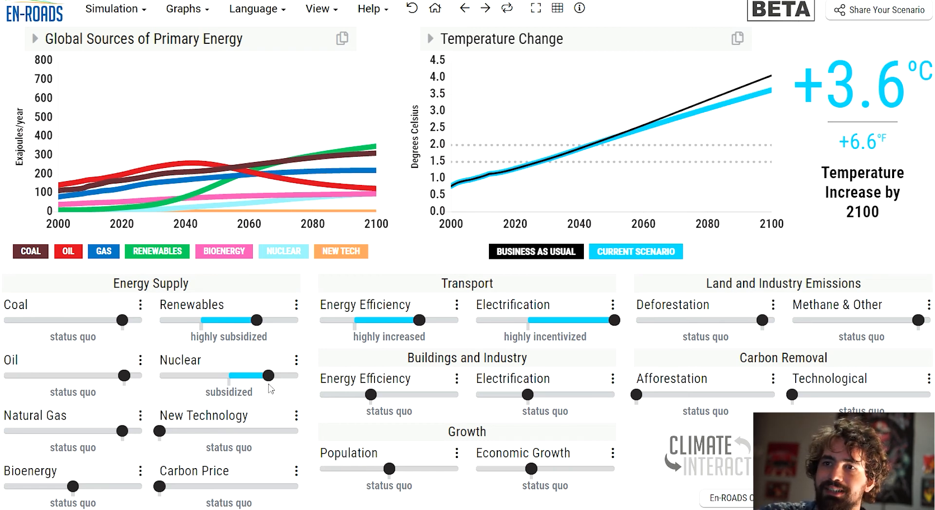
- Return Nuclear, Renewables, Transport Energy Efficiency and Transport Electrification to status quo
{"action": "left_click_drag", "start_coordinate": [269, 376], "coordinate": [228, 376]}
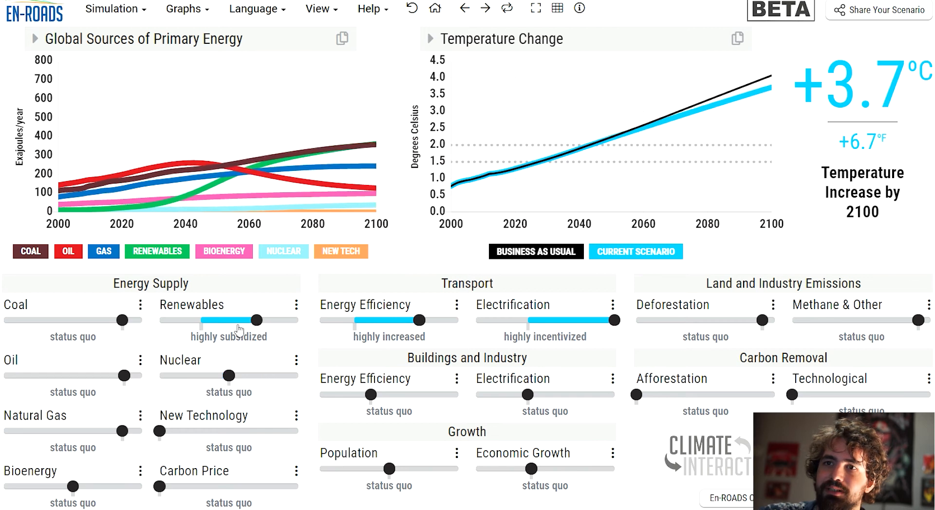
{"action": "left_click", "coordinate": [201, 324]}
{"action": "left_click_drag", "start_coordinate": [419, 320], "coordinate": [355, 320]}
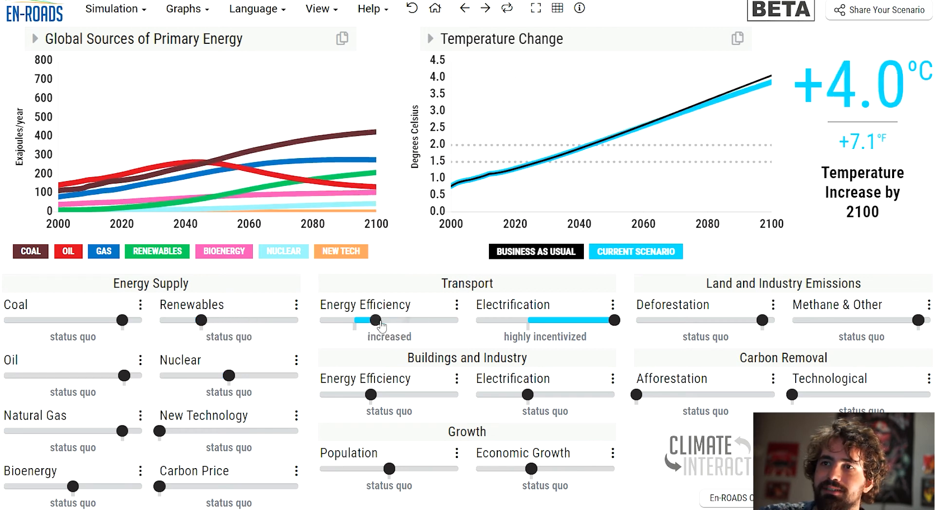
{"action": "left_click_drag", "start_coordinate": [615, 321], "coordinate": [531, 321]}
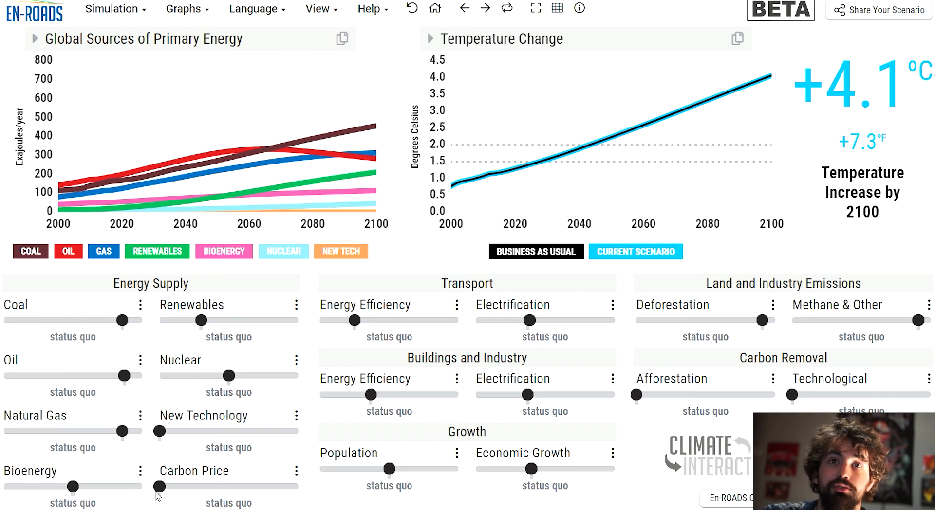
- Set Carbon Price to its very high maximum, and test Transport Electrification at highly incentivized before returning it to status quo
{"action": "left_click_drag", "start_coordinate": [160, 487], "coordinate": [298, 486]}
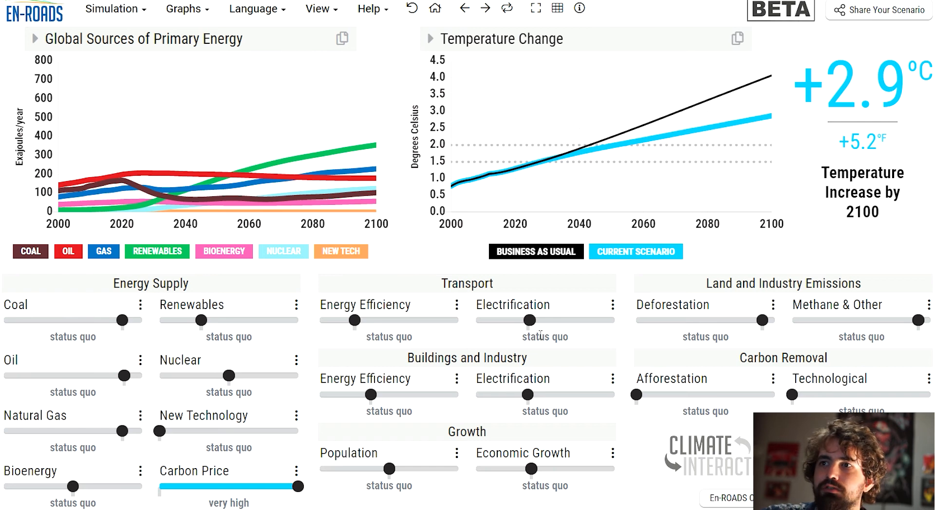
{"action": "left_click_drag", "start_coordinate": [534, 324], "coordinate": [580, 322]}
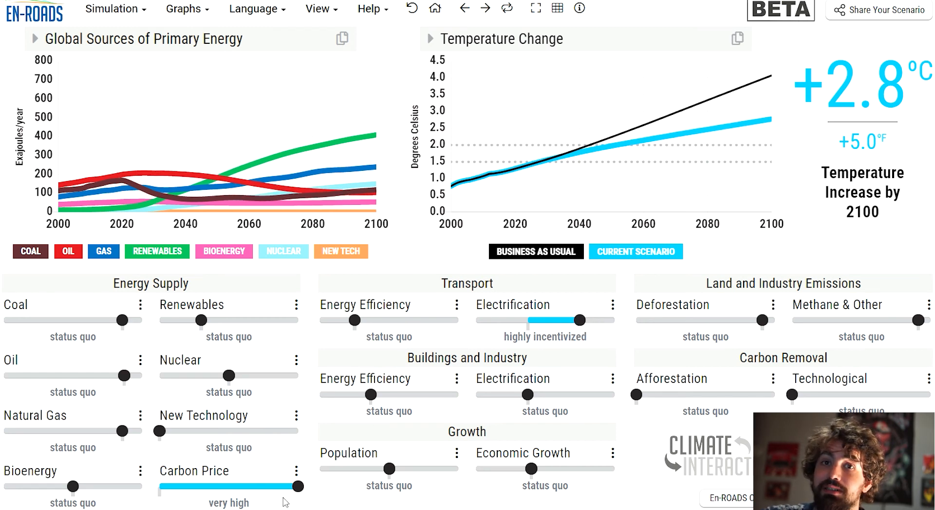
{"action": "left_click_drag", "start_coordinate": [579, 321], "coordinate": [533, 322]}
- Test Renewables, Nuclear and Transport Electrification at their maximum settings alongside the carbon price, and return all three to status quo
{"action": "left_click_drag", "start_coordinate": [205, 324], "coordinate": [298, 321]}
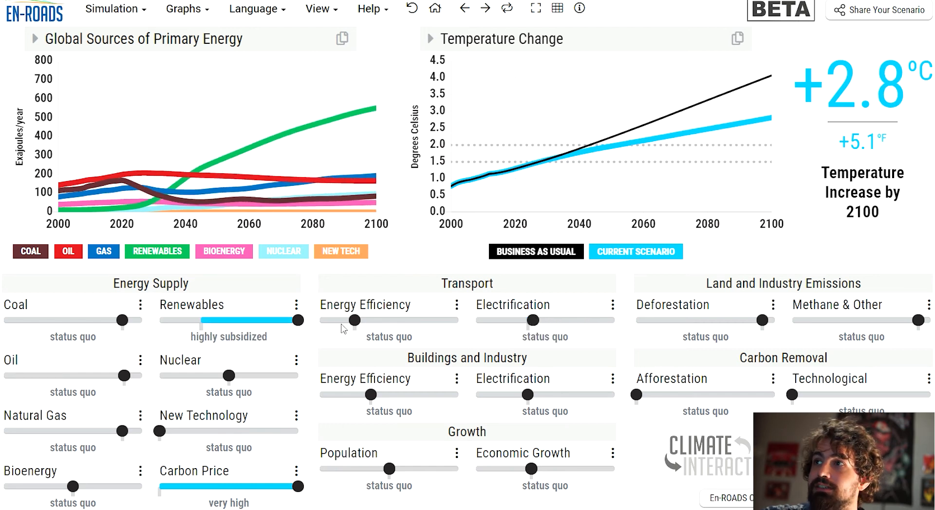
{"action": "left_click", "coordinate": [296, 375]}
{"action": "left_click", "coordinate": [613, 321]}
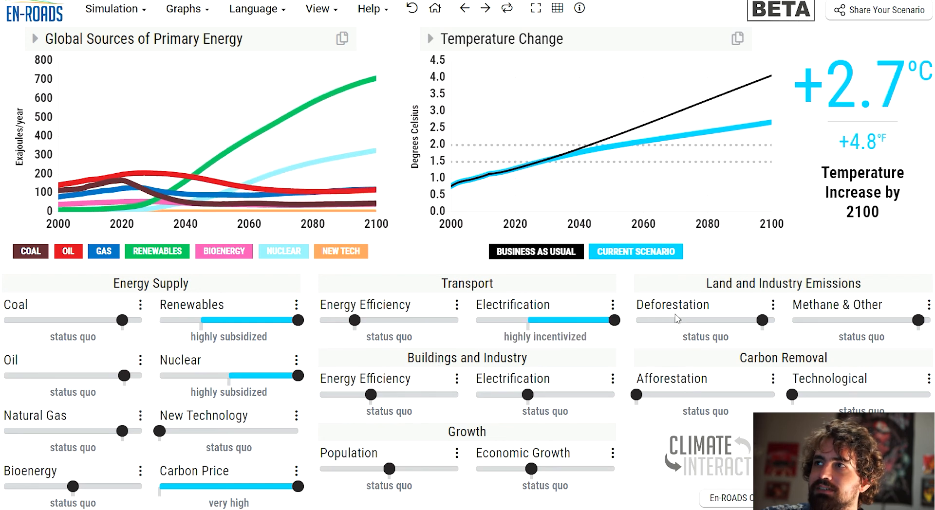
{"action": "left_click", "coordinate": [538, 321]}
{"action": "left_click_drag", "start_coordinate": [538, 323], "coordinate": [531, 324]}
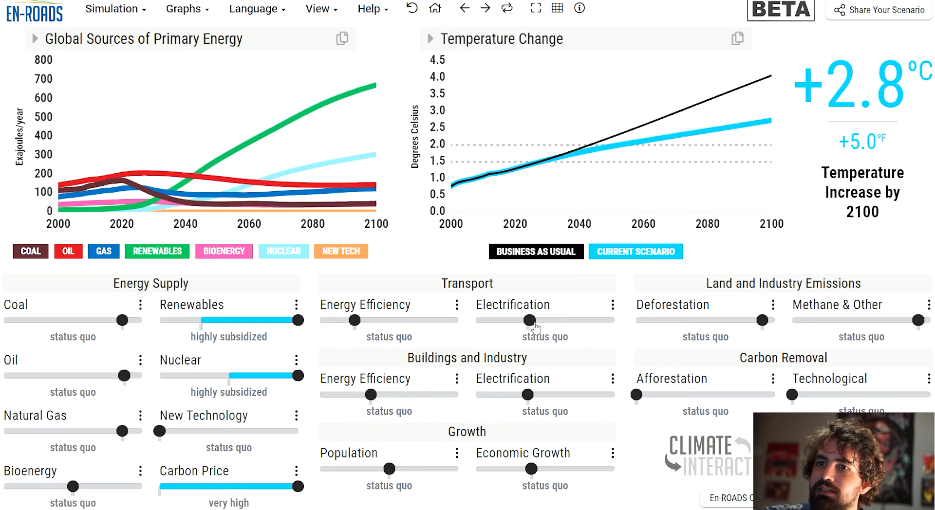
{"action": "left_click_drag", "start_coordinate": [301, 377], "coordinate": [230, 379]}
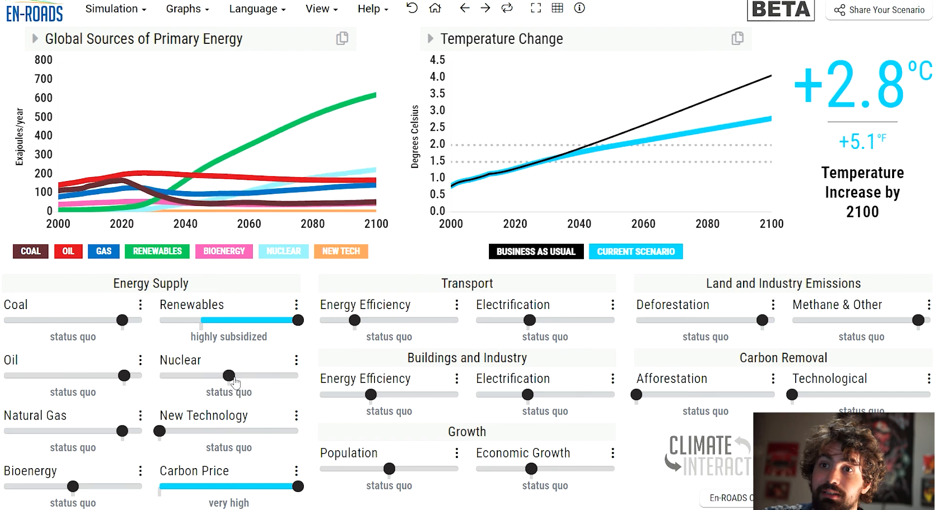
{"action": "left_click_drag", "start_coordinate": [298, 321], "coordinate": [203, 331]}
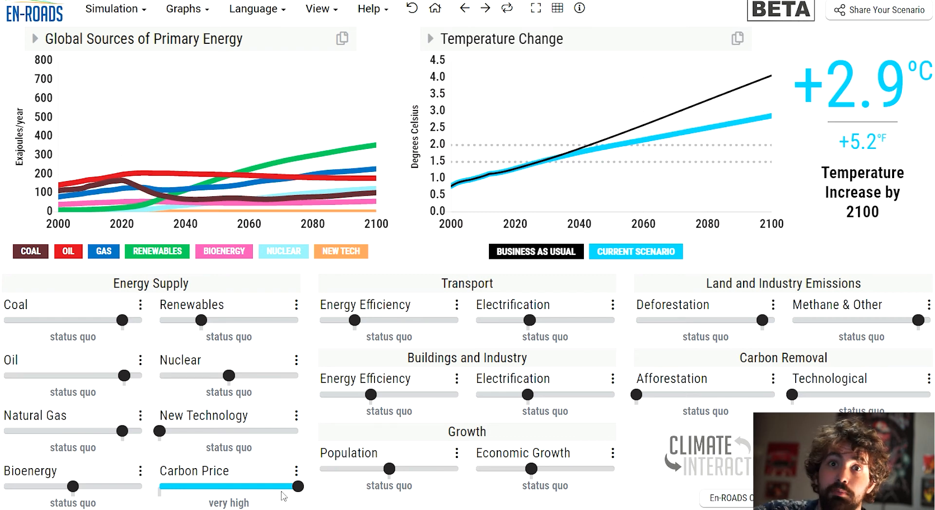
- Lower Carbon Price to the middle of its scale, very high, and raise Renewables to highly subsidized, below the maximum
{"action": "left_click_drag", "start_coordinate": [299, 487], "coordinate": [232, 504]}
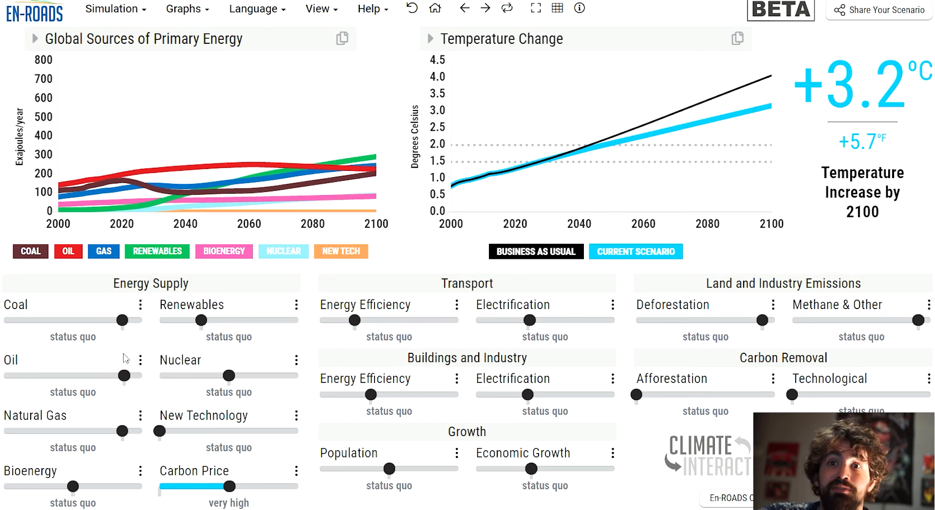
{"action": "mouse_move", "coordinate": [122, 321]}
{"action": "left_mouse_down"}
{"action": "mouse_move", "coordinate": [4, 321]}
{"action": "mouse_move", "coordinate": [125, 320]}
{"action": "left_mouse_up"}
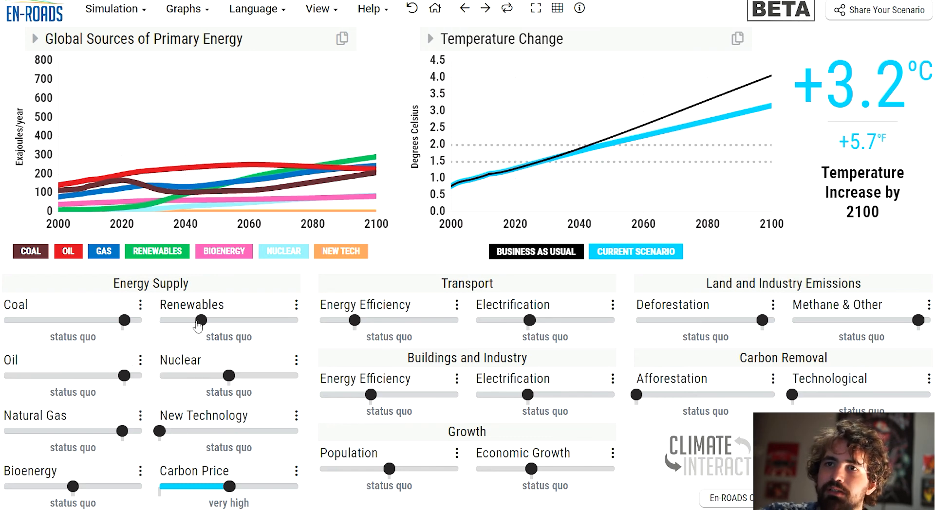
{"action": "left_click_drag", "start_coordinate": [201, 321], "coordinate": [228, 321]}
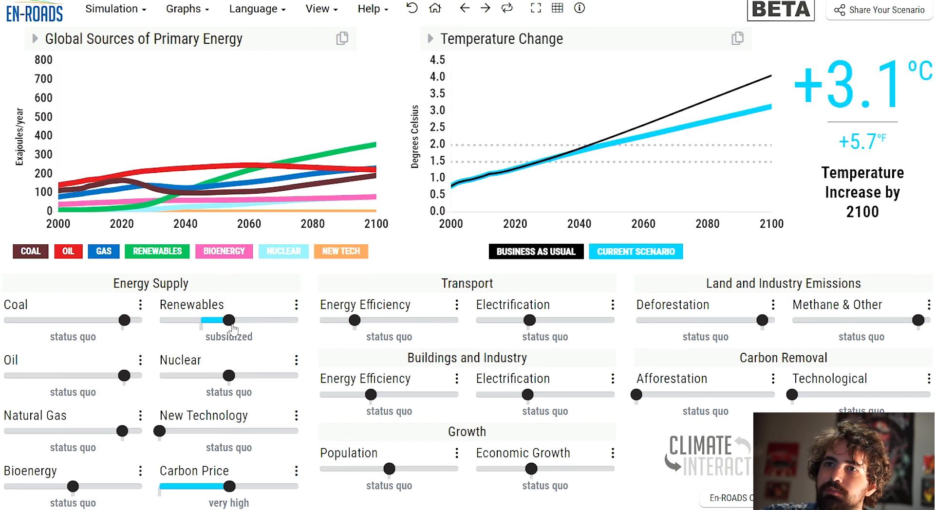
{"action": "left_click", "coordinate": [202, 322]}
{"action": "left_click", "coordinate": [229, 321]}
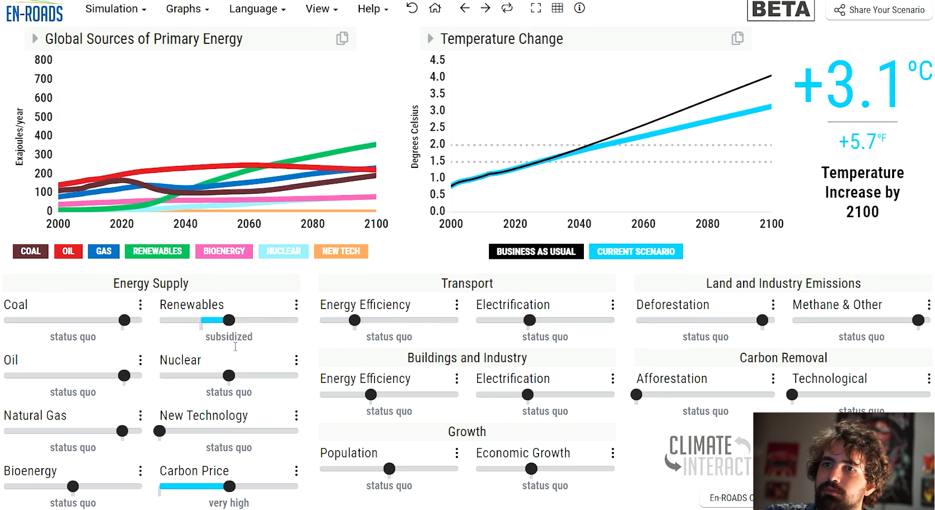
{"action": "left_click_drag", "start_coordinate": [229, 320], "coordinate": [243, 321]}
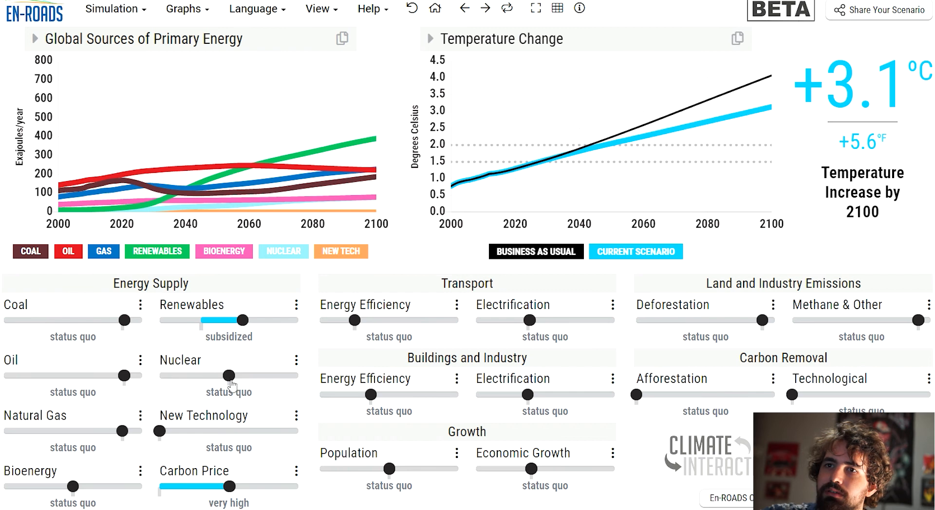
{"action": "left_click_drag", "start_coordinate": [250, 322], "coordinate": [257, 322]}
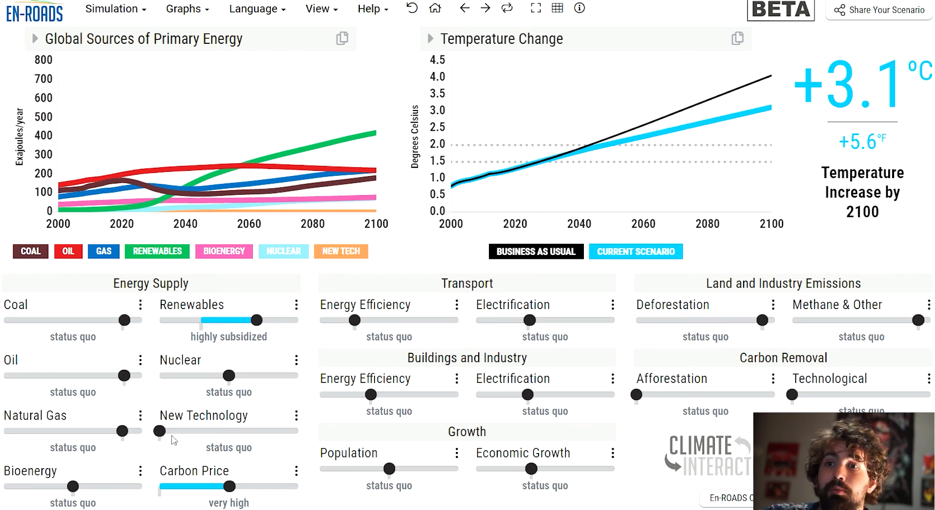
- Set New Technology to breakthrough and Transport Energy Efficiency to increased
{"action": "left_click_drag", "start_coordinate": [168, 437], "coordinate": [205, 436]}
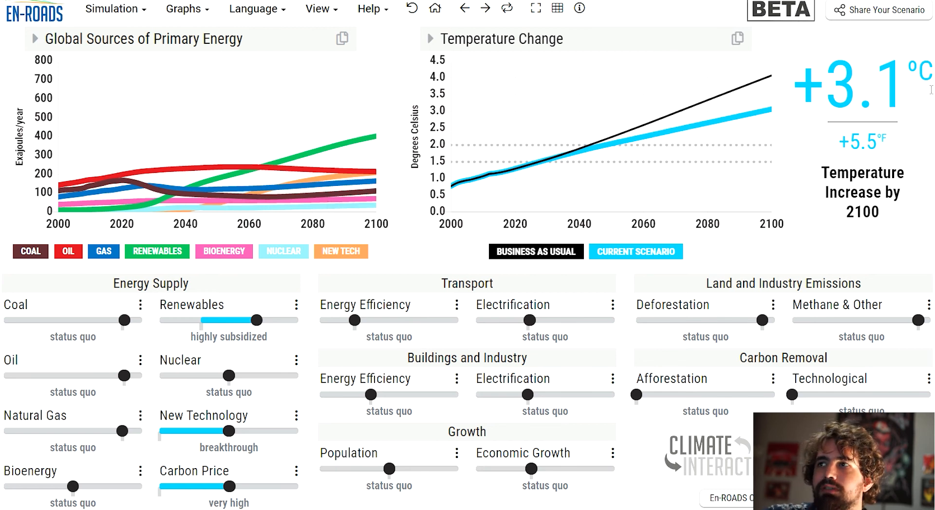
{"action": "left_click_drag", "start_coordinate": [354, 320], "coordinate": [408, 333]}
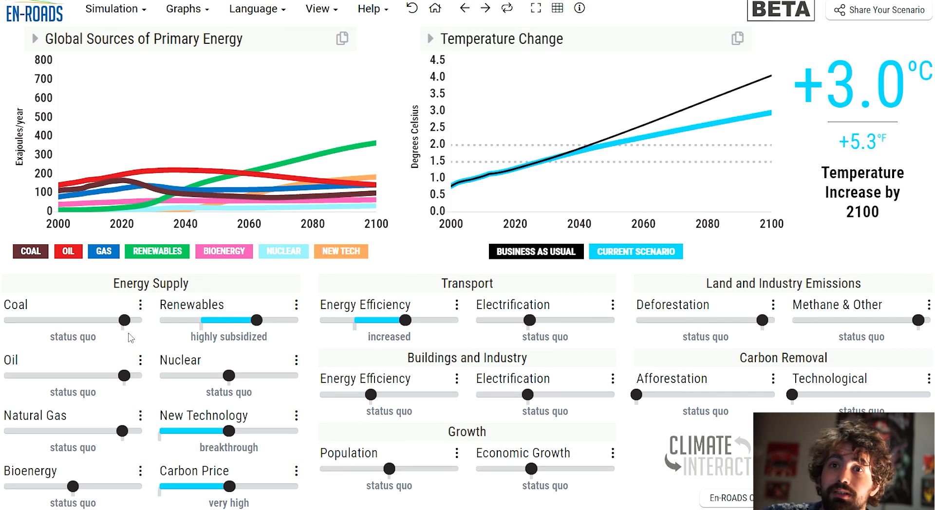
- Set Coal, Oil and Natural Gas each to a slightly taxed level
{"action": "mouse_move", "coordinate": [124, 321]}
{"action": "left_mouse_down"}
{"action": "mouse_move", "coordinate": [92, 321]}
{"action": "mouse_move", "coordinate": [108, 324]}
{"action": "left_mouse_up"}
{"action": "left_click_drag", "start_coordinate": [114, 376], "coordinate": [108, 375]}
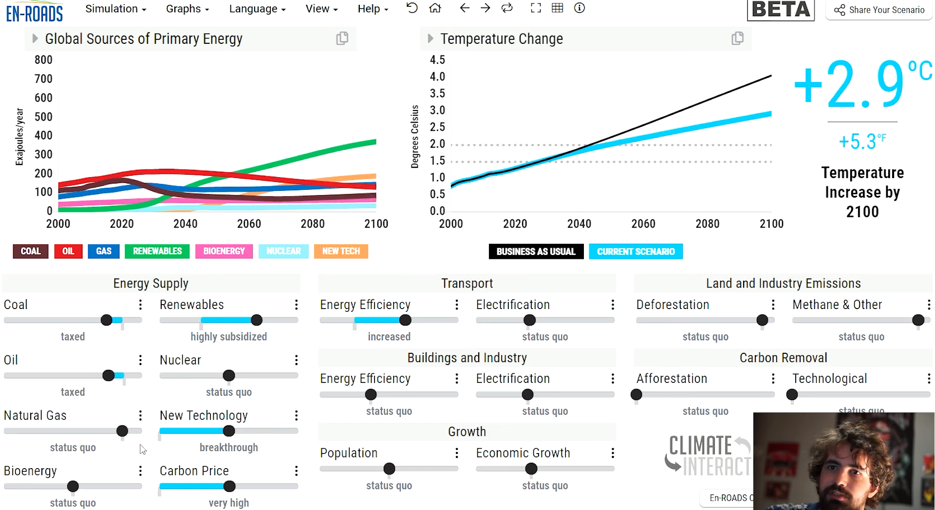
{"action": "left_click_drag", "start_coordinate": [122, 432], "coordinate": [111, 432]}
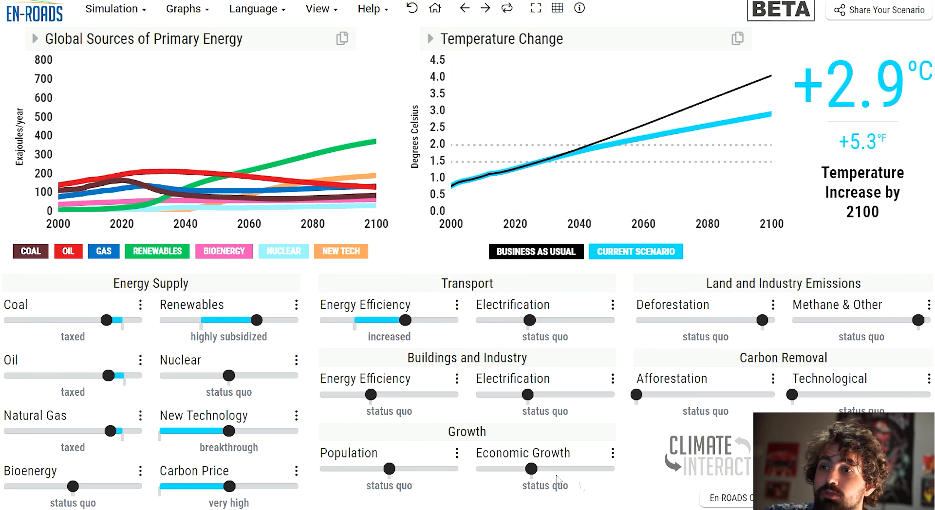
- Set Buildings and Industry Energy Efficiency to increased and its Electrification to incentivized, leaving Economic Growth at status quo
{"action": "left_click_drag", "start_coordinate": [531, 469], "coordinate": [531, 488]}
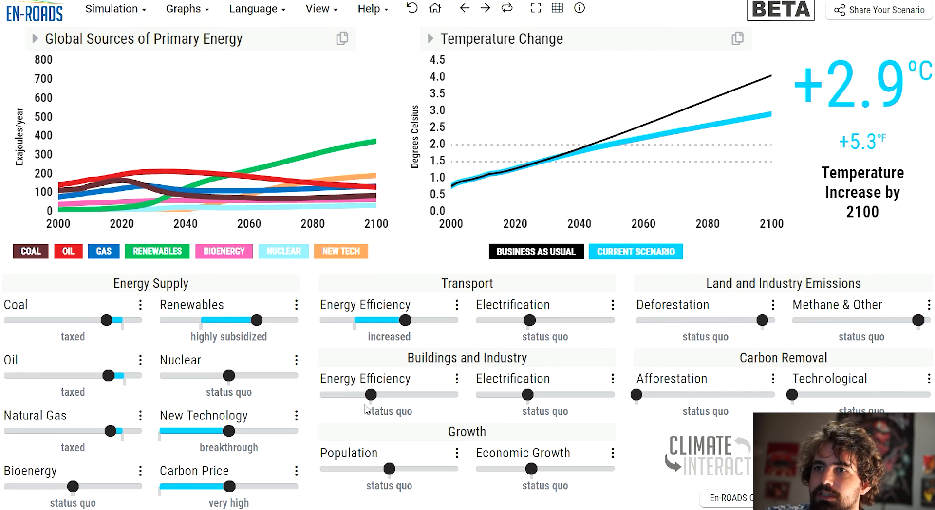
{"action": "left_click_drag", "start_coordinate": [372, 395], "coordinate": [399, 402]}
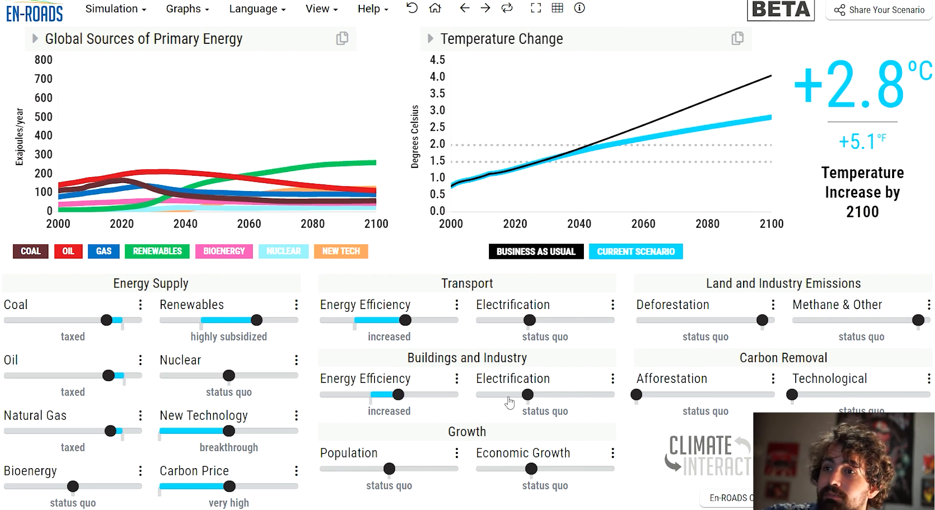
{"action": "left_click_drag", "start_coordinate": [531, 398], "coordinate": [551, 396]}
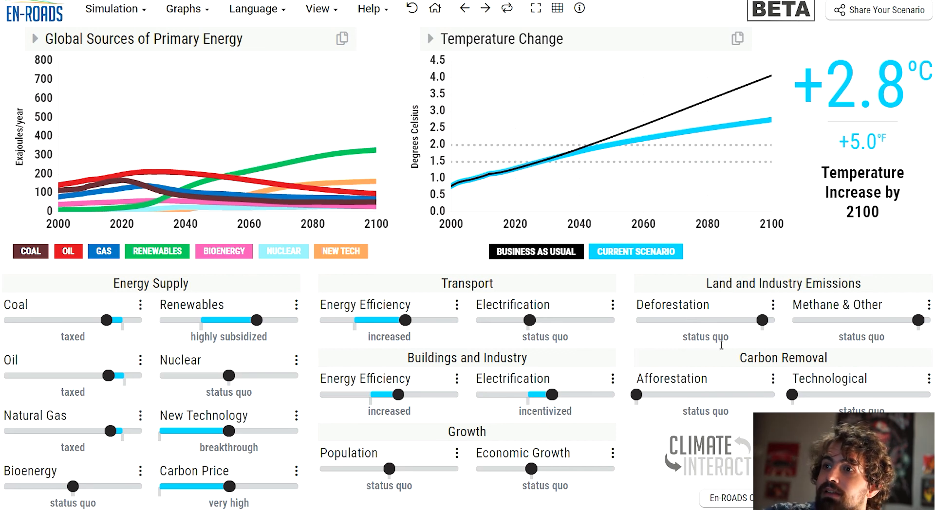
- Set Afforestation to high growth and Deforestation to highly reduced
{"action": "left_click_drag", "start_coordinate": [643, 397], "coordinate": [746, 399]}
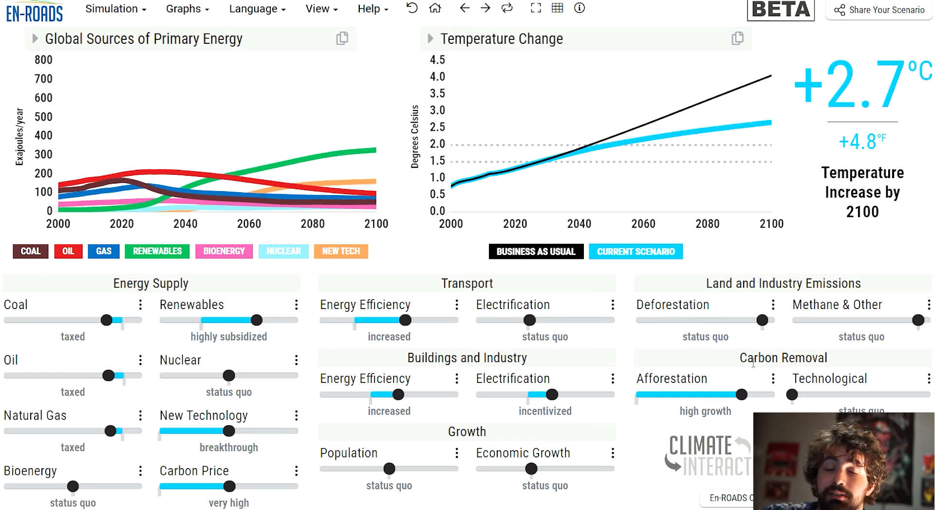
{"action": "left_click_drag", "start_coordinate": [763, 320], "coordinate": [692, 320]}
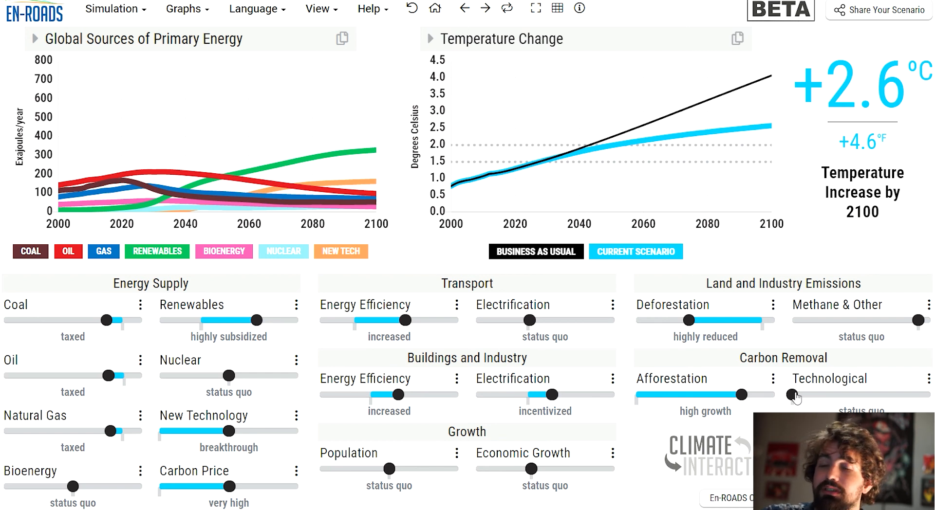
- Raise Technological carbon removal to medium growth and Transport Electrification to incentivized
{"action": "left_click_drag", "start_coordinate": [793, 395], "coordinate": [848, 402]}
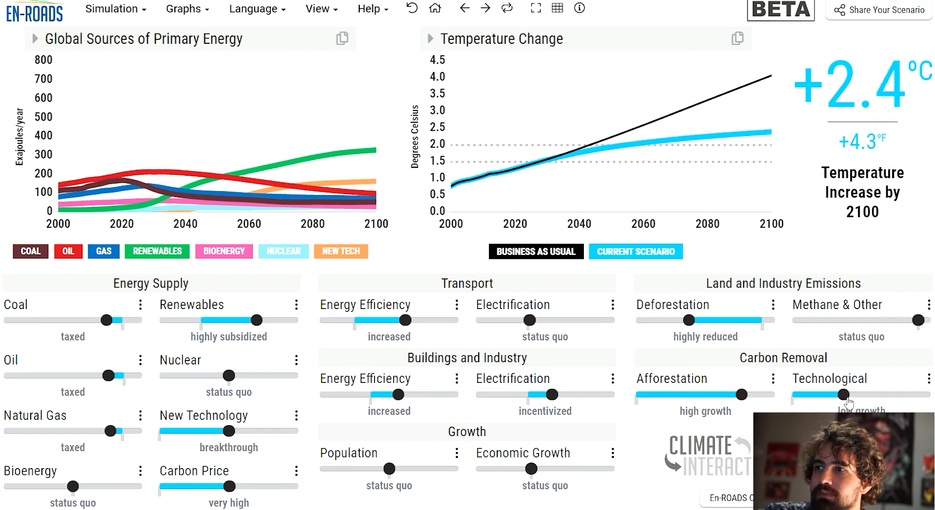
{"action": "mouse_move", "coordinate": [859, 396]}
{"action": "left_mouse_down"}
{"action": "mouse_move", "coordinate": [900, 397]}
{"action": "mouse_move", "coordinate": [857, 407]}
{"action": "left_mouse_up"}
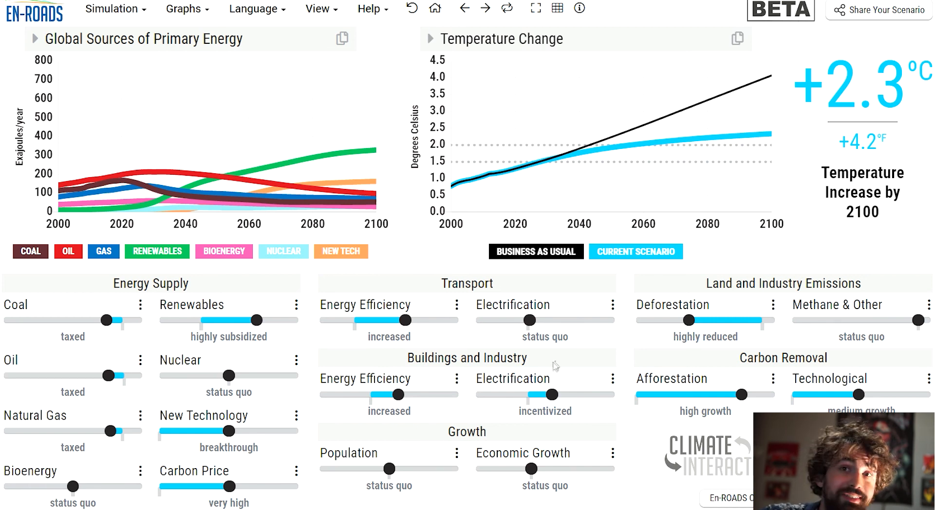
{"action": "left_click_drag", "start_coordinate": [530, 320], "coordinate": [551, 354]}
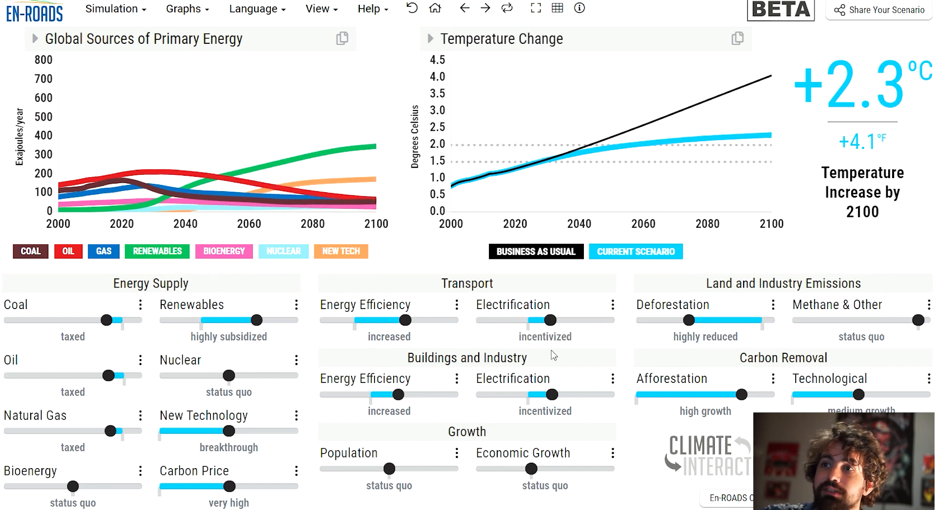
{"action": "mouse_move", "coordinate": [551, 320]}
{"action": "left_mouse_down"}
{"action": "mouse_move", "coordinate": [578, 325]}
{"action": "mouse_move", "coordinate": [567, 324]}
{"action": "left_mouse_up"}
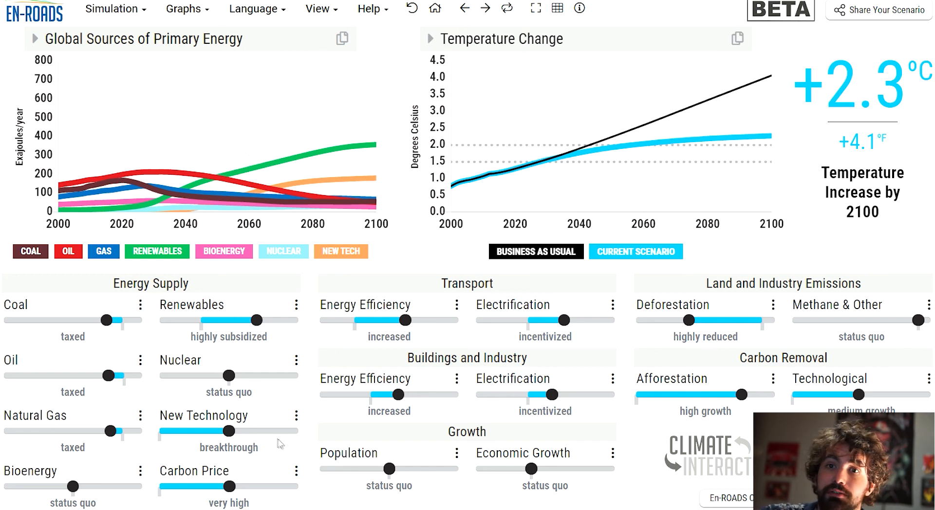
- Set Methane & Other to moderately reduced and raise Transport Electrification to highly incentivized, just below the maximum
{"action": "mouse_move", "coordinate": [73, 487]}
{"action": "left_mouse_down"}
{"action": "mouse_move", "coordinate": [175, 496]}
{"action": "mouse_move", "coordinate": [10, 495]}
{"action": "mouse_move", "coordinate": [76, 487]}
{"action": "left_mouse_up"}
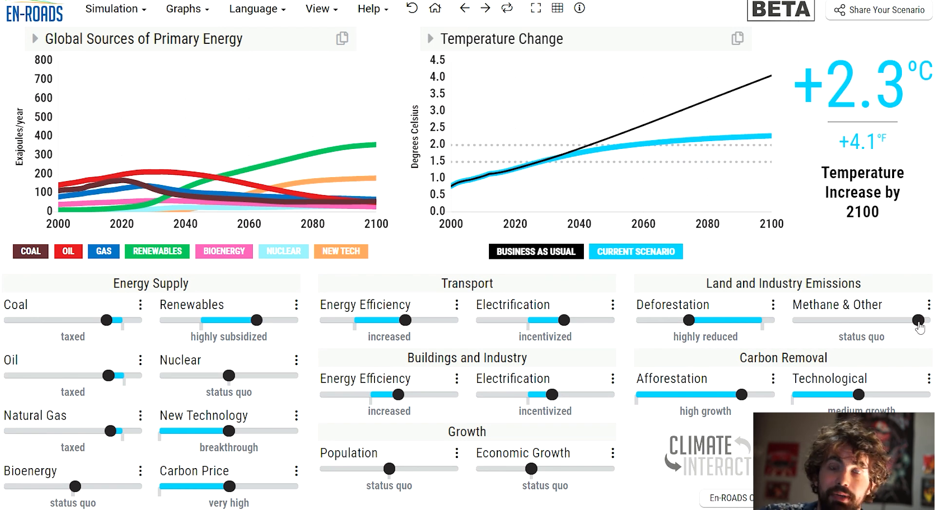
{"action": "left_click_drag", "start_coordinate": [918, 321], "coordinate": [895, 326]}
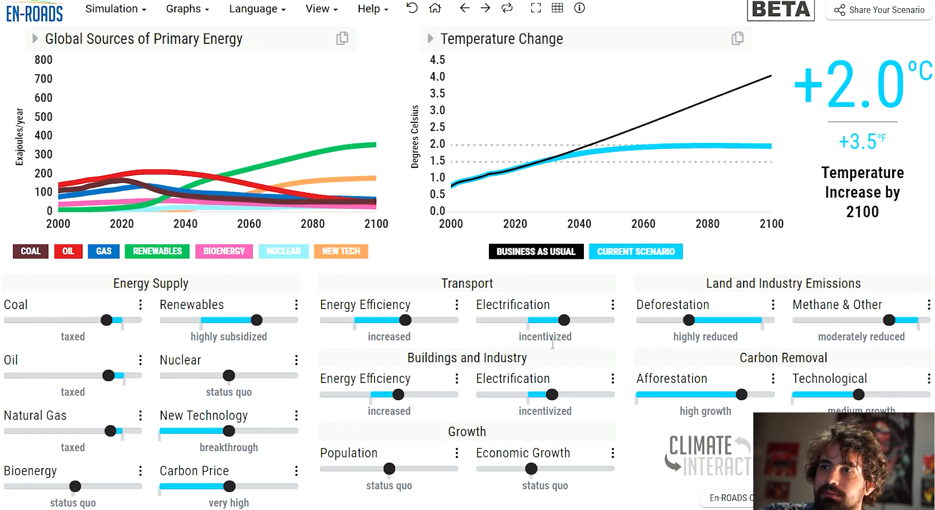
{"action": "left_click_drag", "start_coordinate": [565, 320], "coordinate": [609, 333]}
{"action": "left_click_drag", "start_coordinate": [887, 320], "coordinate": [901, 322]}
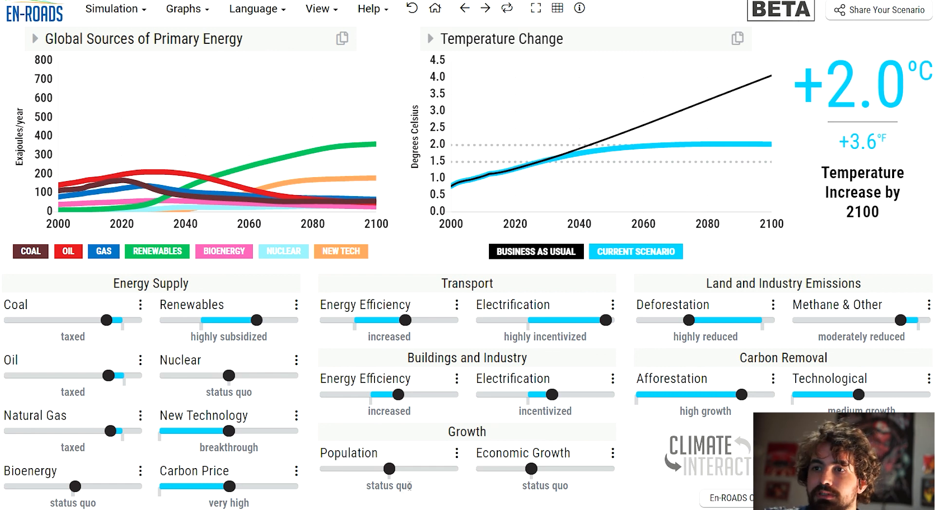
- Test a slightly higher Population setting and return it to status quo
{"action": "mouse_move", "coordinate": [389, 469]}
{"action": "left_mouse_down"}
{"action": "mouse_move", "coordinate": [321, 470]}
{"action": "mouse_move", "coordinate": [455, 470]}
{"action": "mouse_move", "coordinate": [396, 470]}
{"action": "left_mouse_up"}
{"action": "mouse_move", "coordinate": [531, 469]}
{"action": "left_mouse_down"}
{"action": "mouse_move", "coordinate": [483, 469]}
{"action": "mouse_move", "coordinate": [608, 469]}
{"action": "mouse_move", "coordinate": [531, 469]}
{"action": "left_mouse_up"}
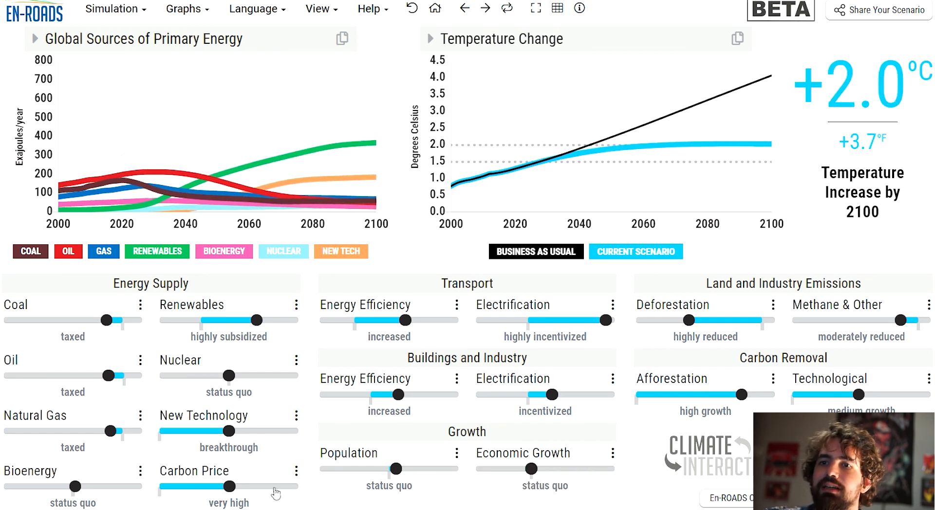
{"action": "left_click_drag", "start_coordinate": [397, 472], "coordinate": [389, 470]}
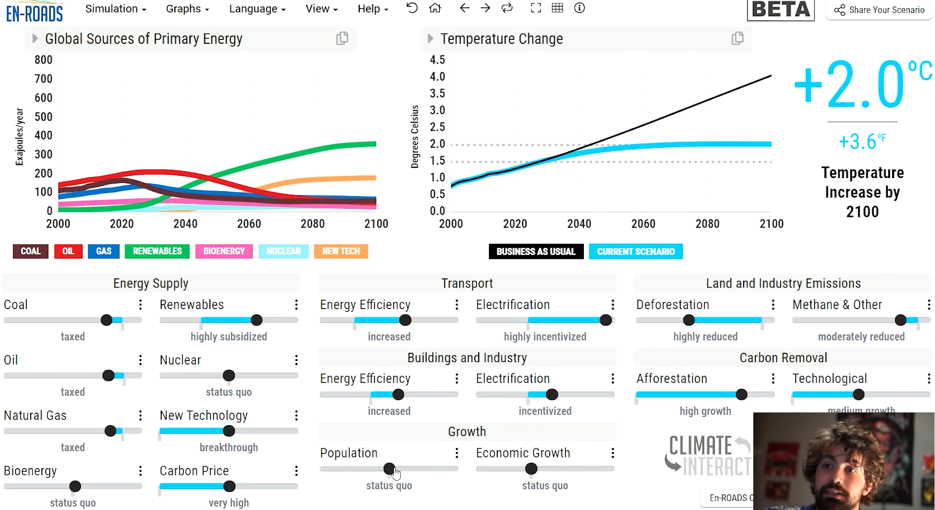